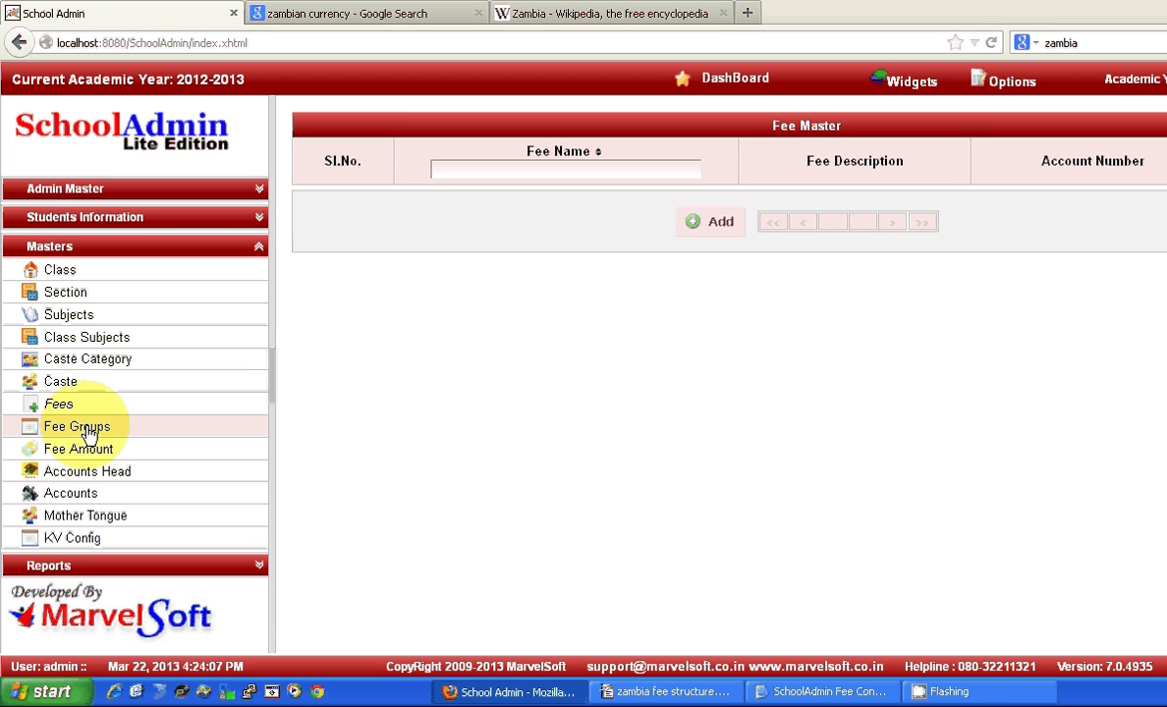
# Look through the Fee Groups, Fee Amount and KV Config master pages.
pyautogui.click(88, 434)
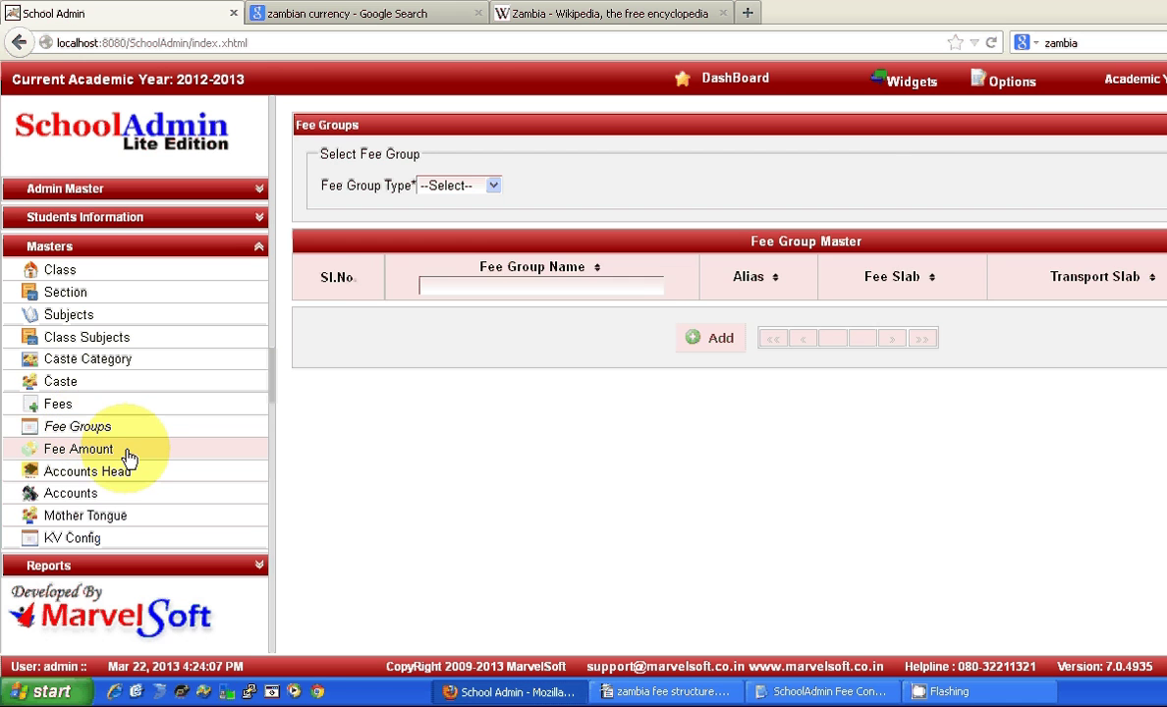
pyautogui.click(128, 457)
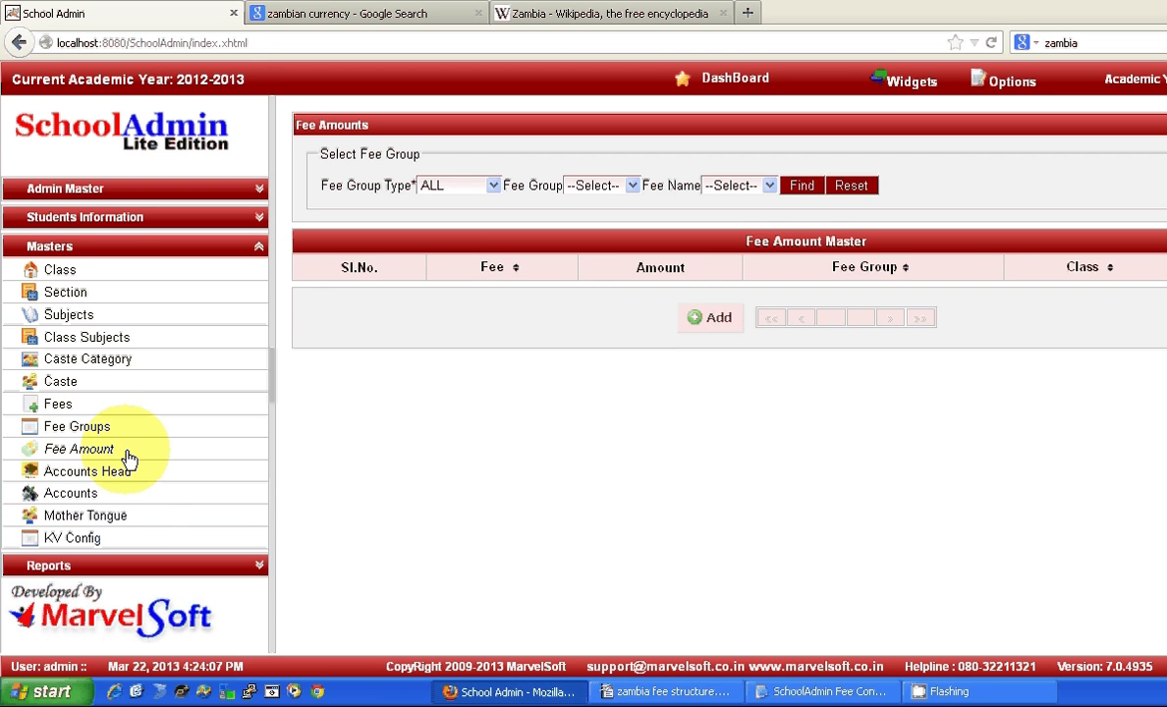
pyautogui.click(115, 540)
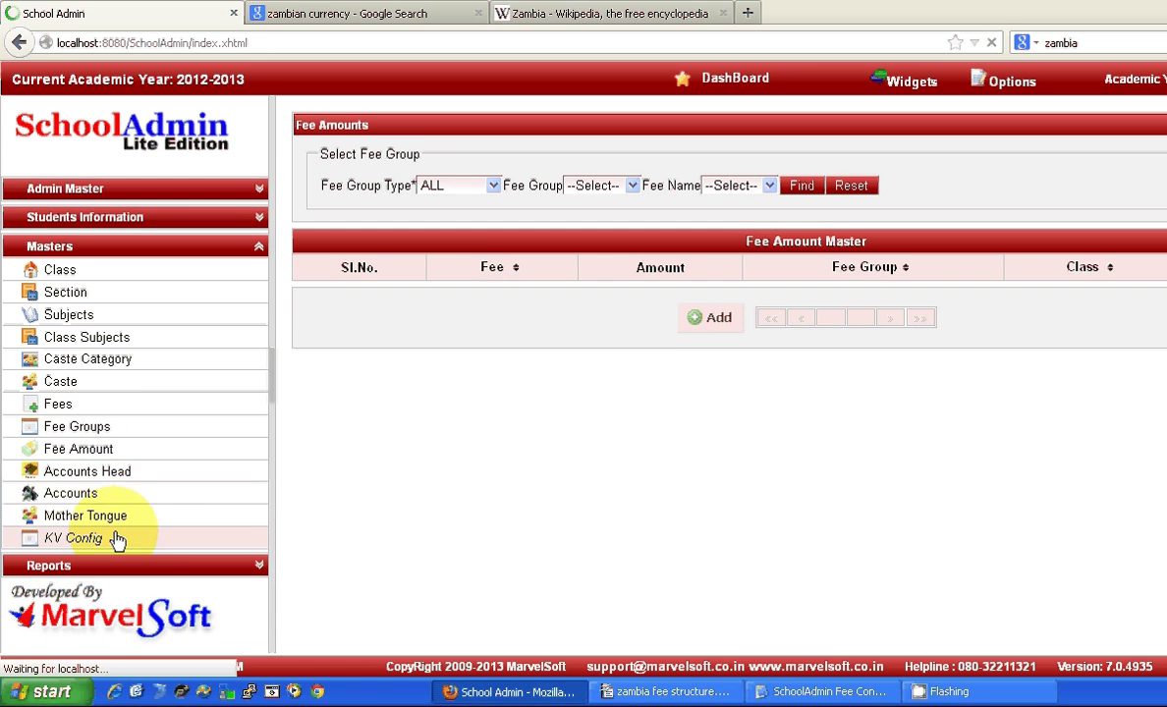
# Review the sample Zambia fee structure document alongside the FEES section of the SchoolAdmin Fee Configuration notes in Notepad.
pyautogui.click(524, 690)
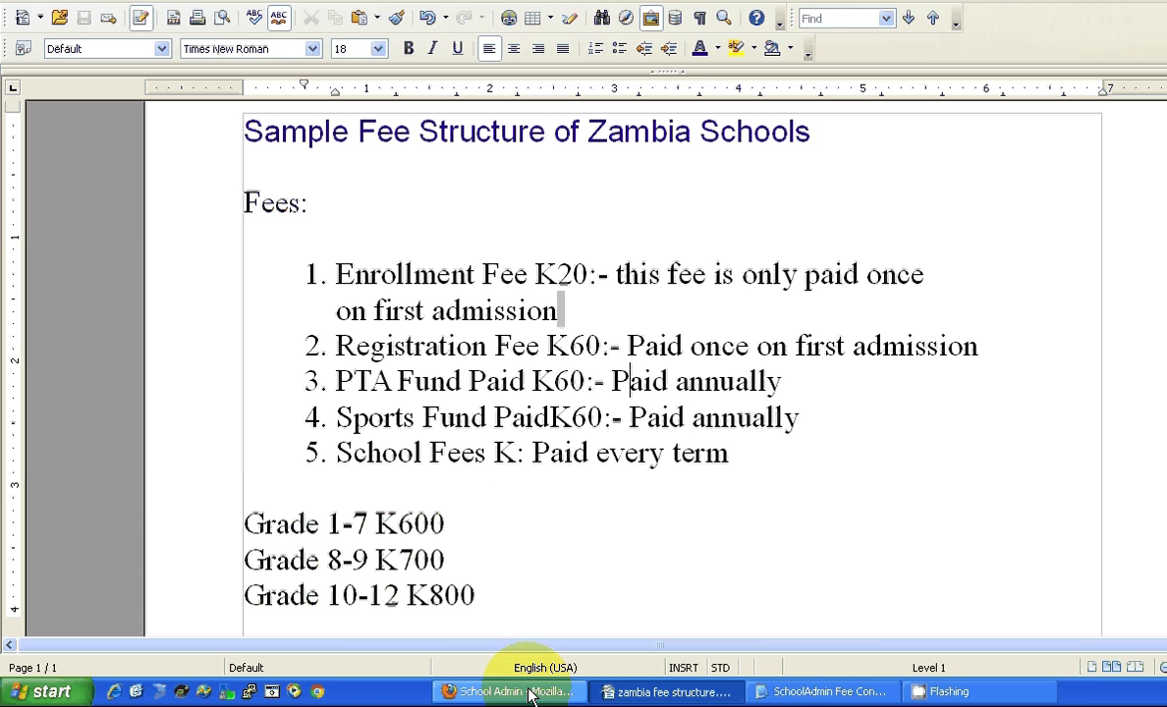
pyautogui.click(841, 692)
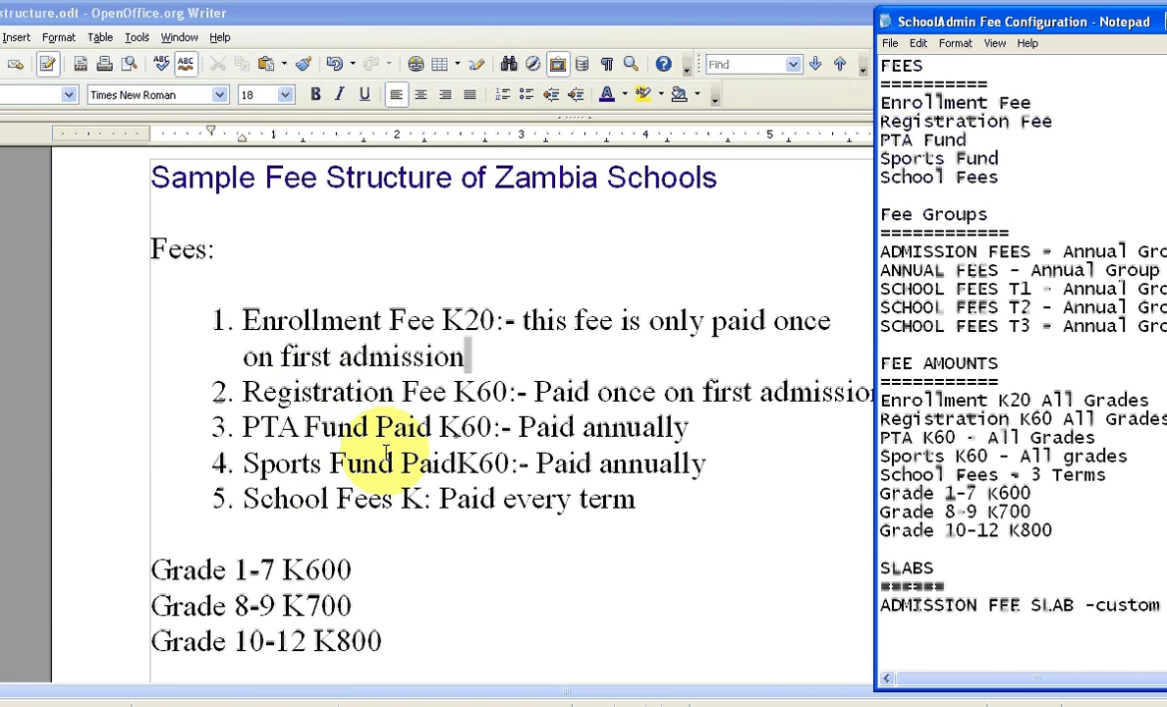
pyautogui.doubleClick(914, 66)
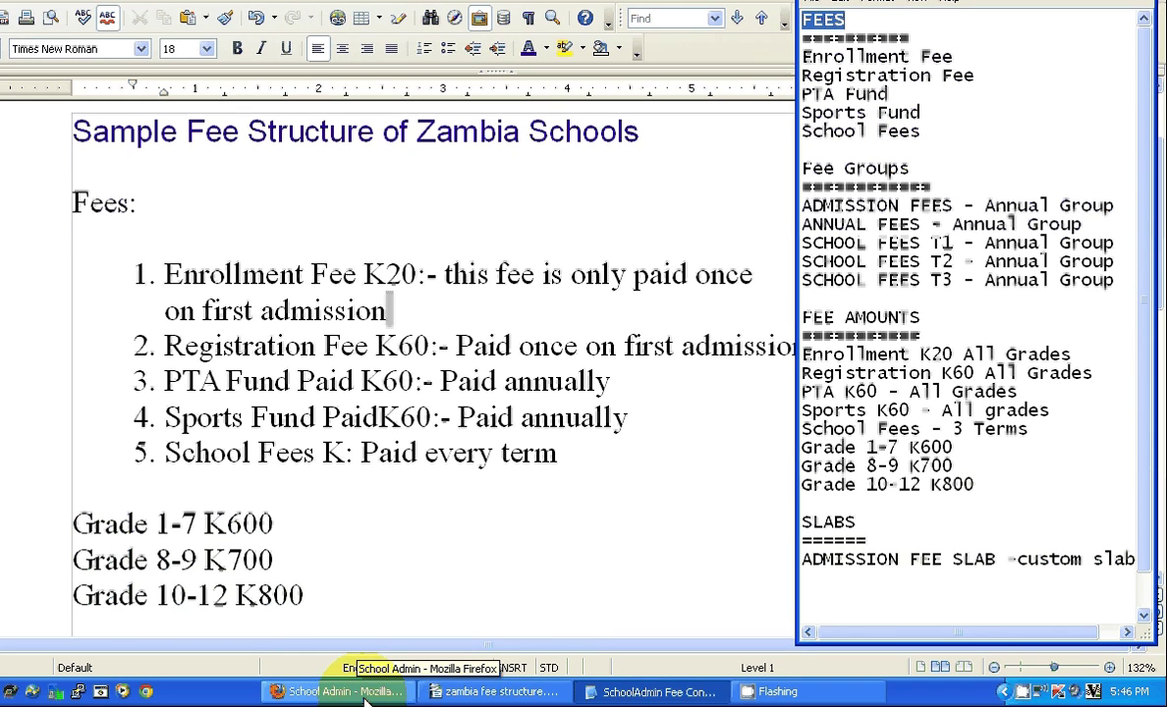
# Switch back to SchoolAdmin in Firefox and inspect the blank entry form for a new KV Config record without saving.
pyautogui.click(365, 694)
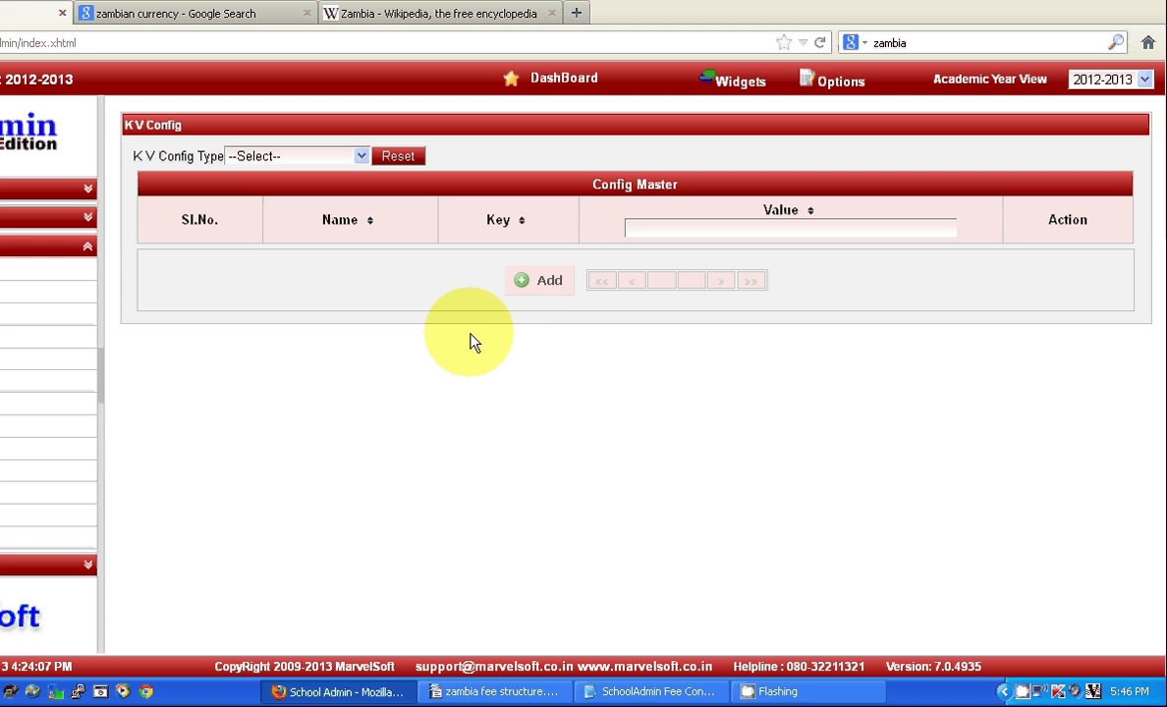
pyautogui.click(538, 284)
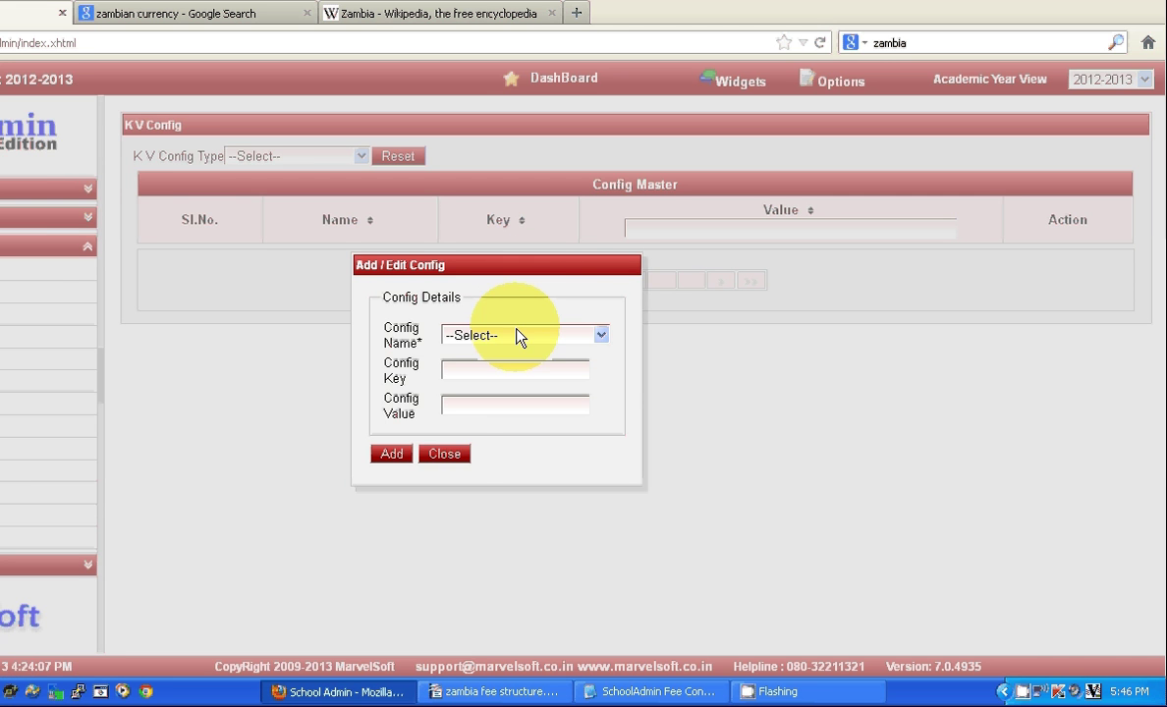
pyautogui.click(444, 454)
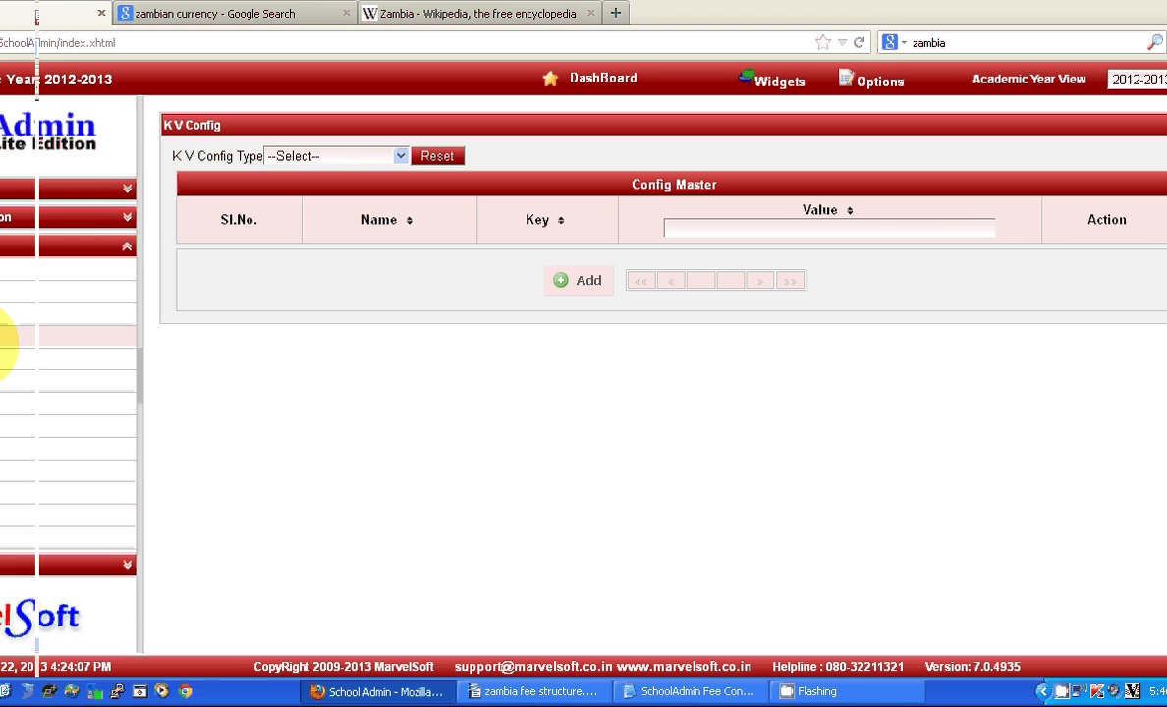
# In the Fees master, add a fee named Enrollment Fee, copied from the Notepad fee list, with its account number.
pyautogui.click(0, 411)
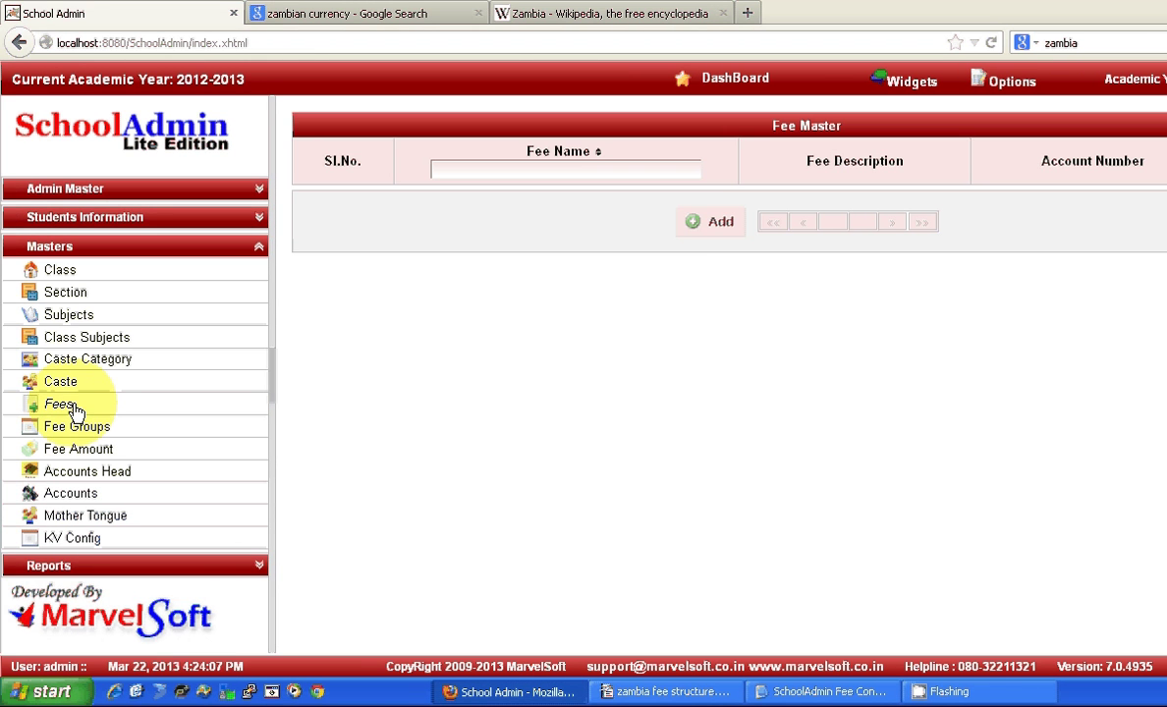
pyautogui.click(703, 226)
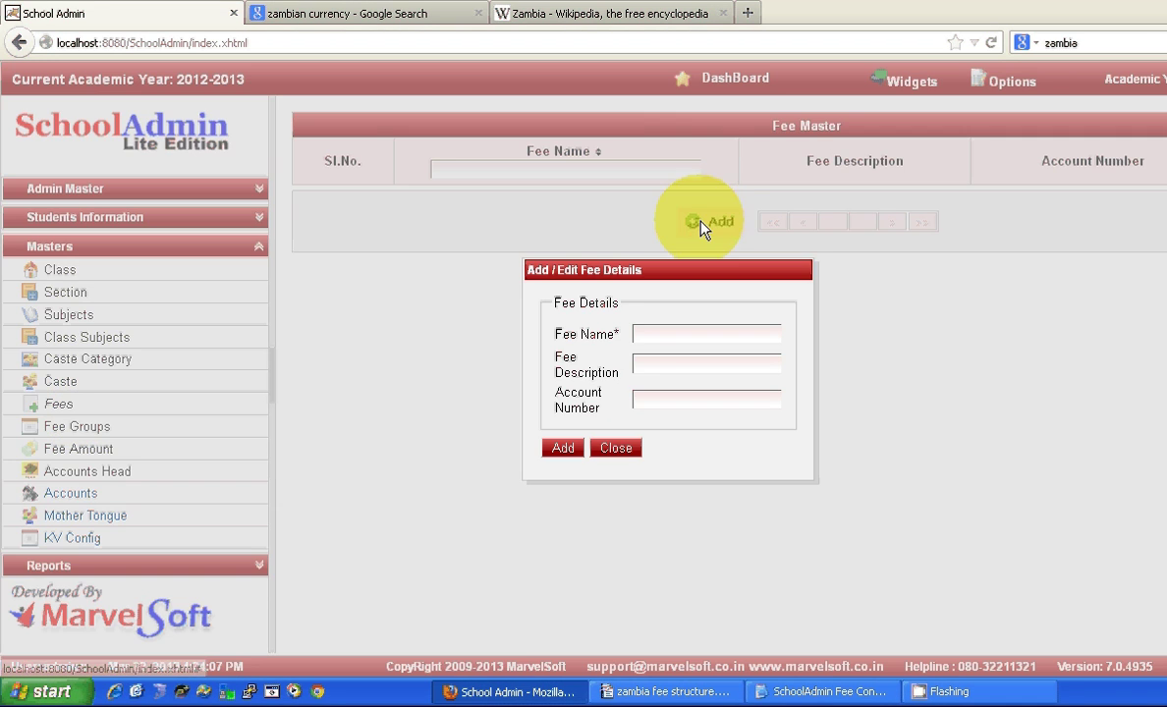
pyautogui.click(805, 694)
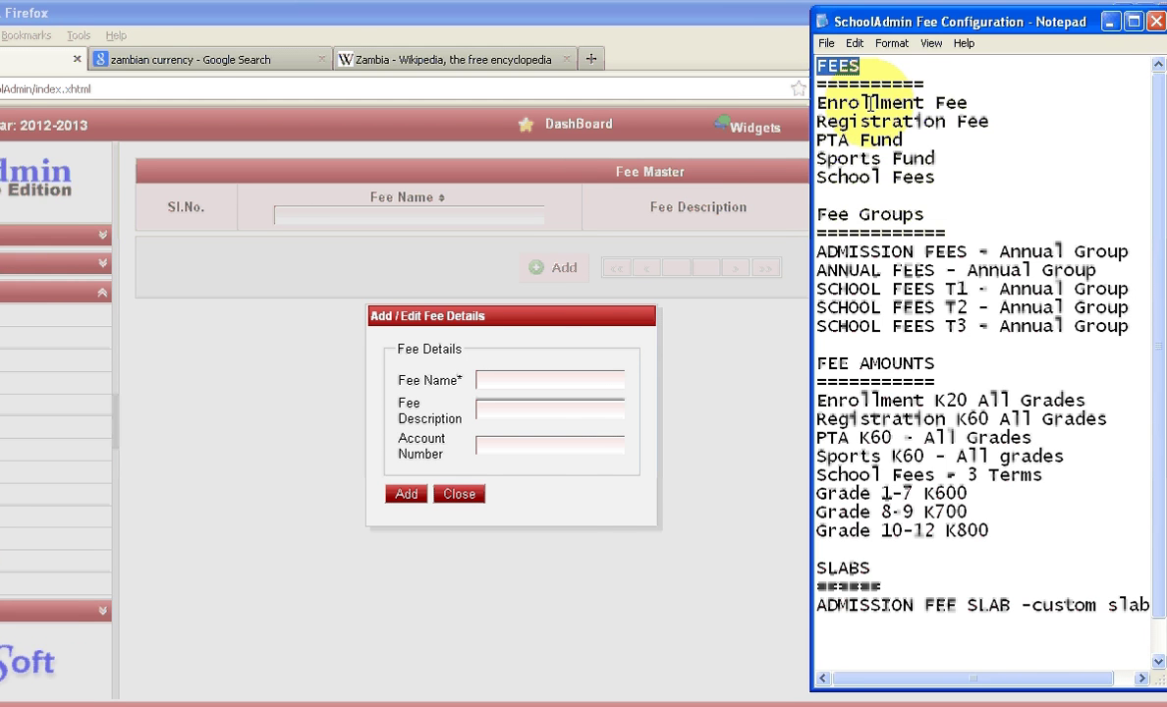
pyautogui.moveTo(1012, 102); pyautogui.dragTo(821, 106)
pyautogui.hotkey('ctrl', 'c')
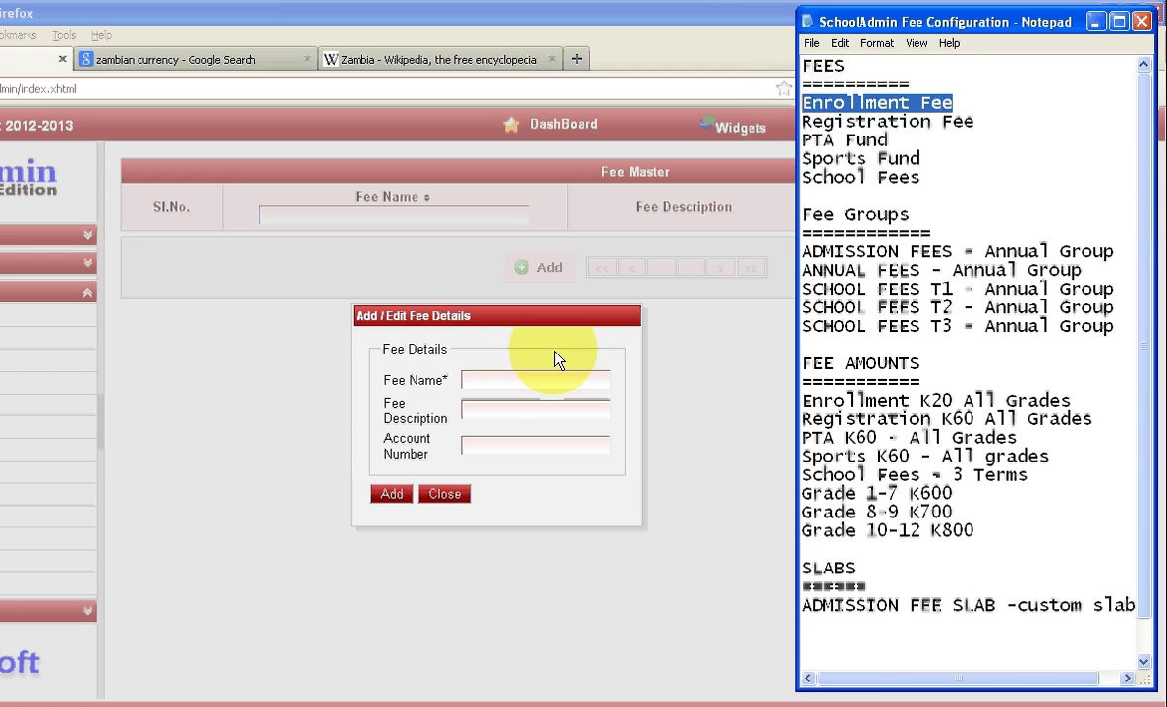
pyautogui.click(529, 373)
pyautogui.hotkey('ctrl', 'v')
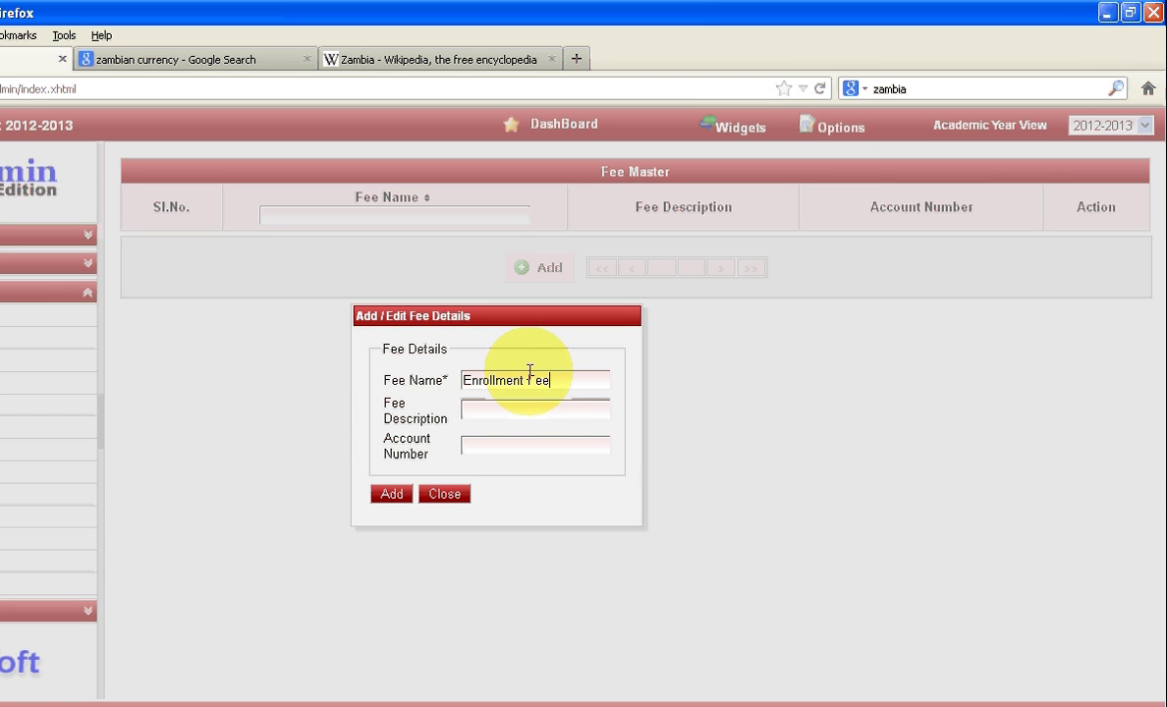
pyautogui.click(540, 415)
pyautogui.click(511, 446)
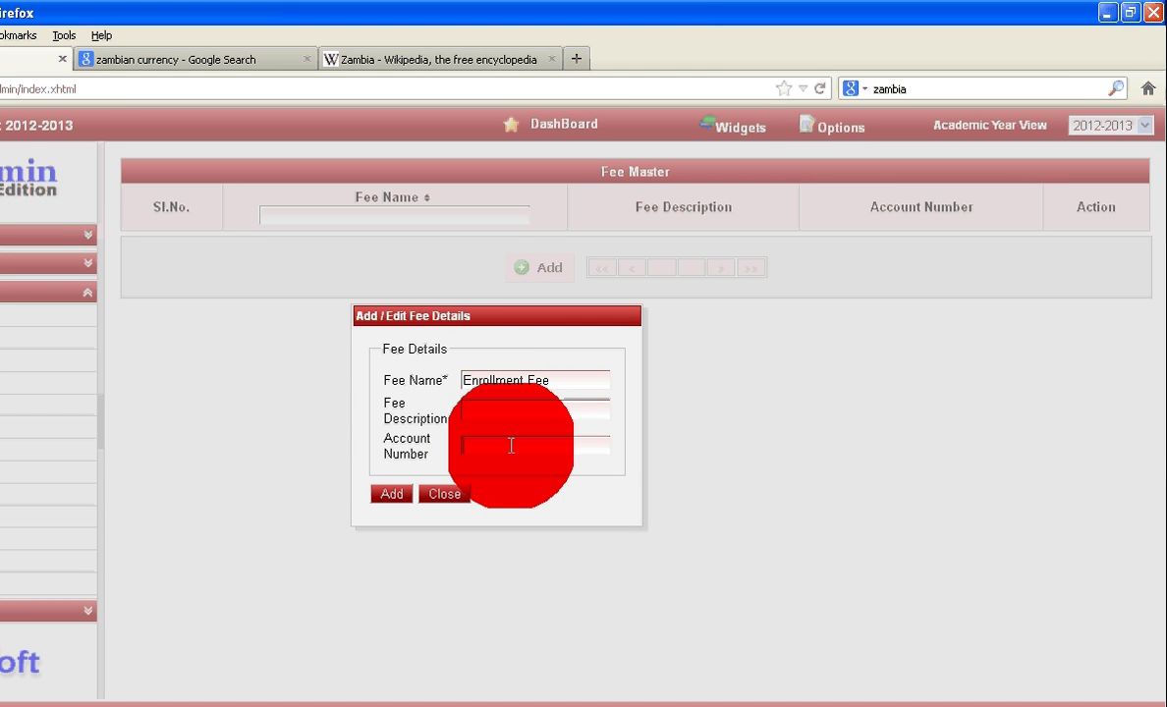
pyautogui.write('1')
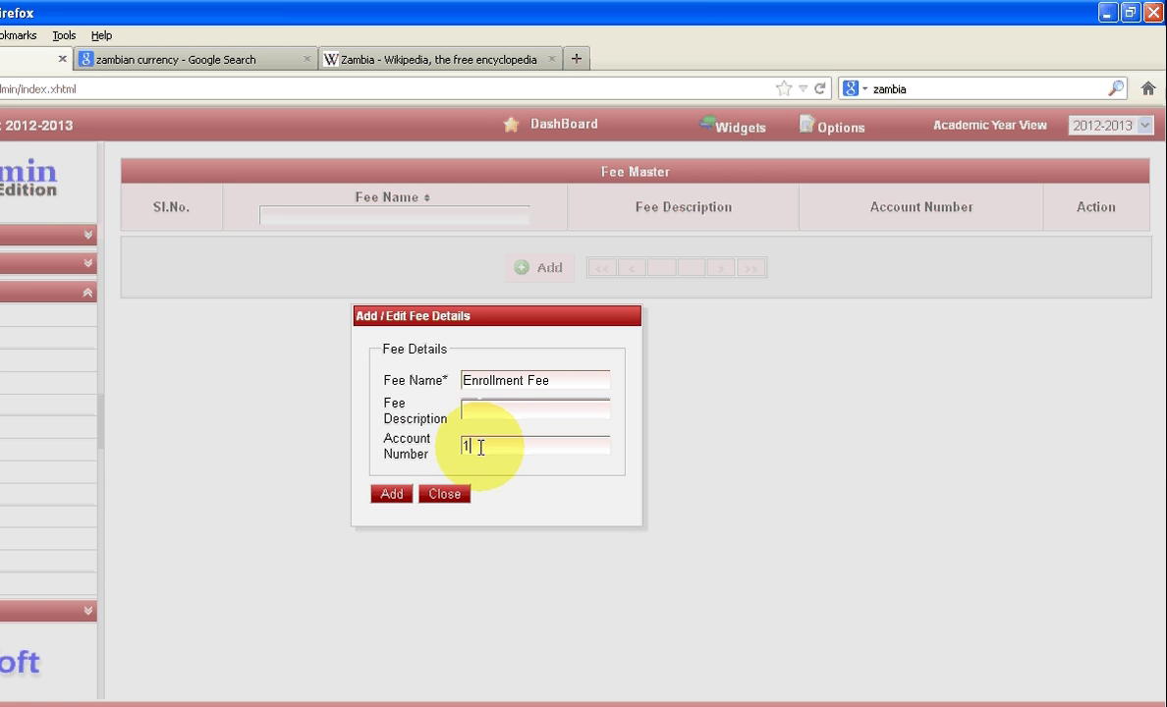
pyautogui.click(393, 496)
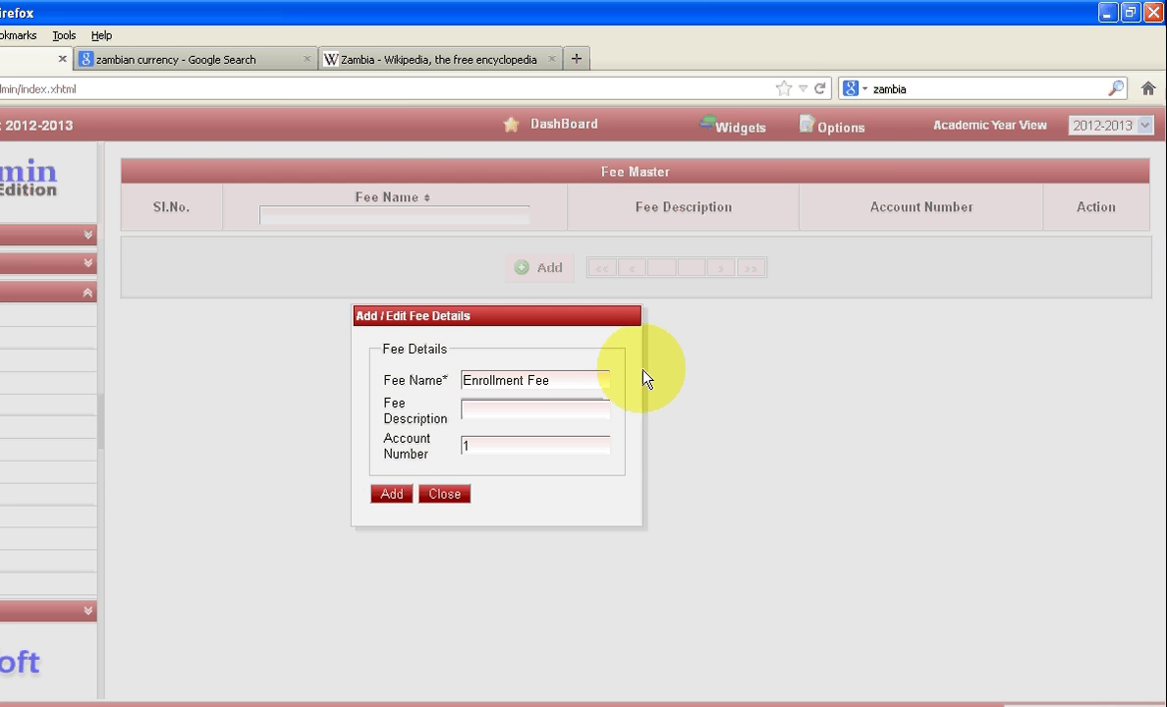
# Add a fee named Registration Fee, copied from the Notepad fee list, and fill in its account number.
pyautogui.hotkey('alt', 'Tab')
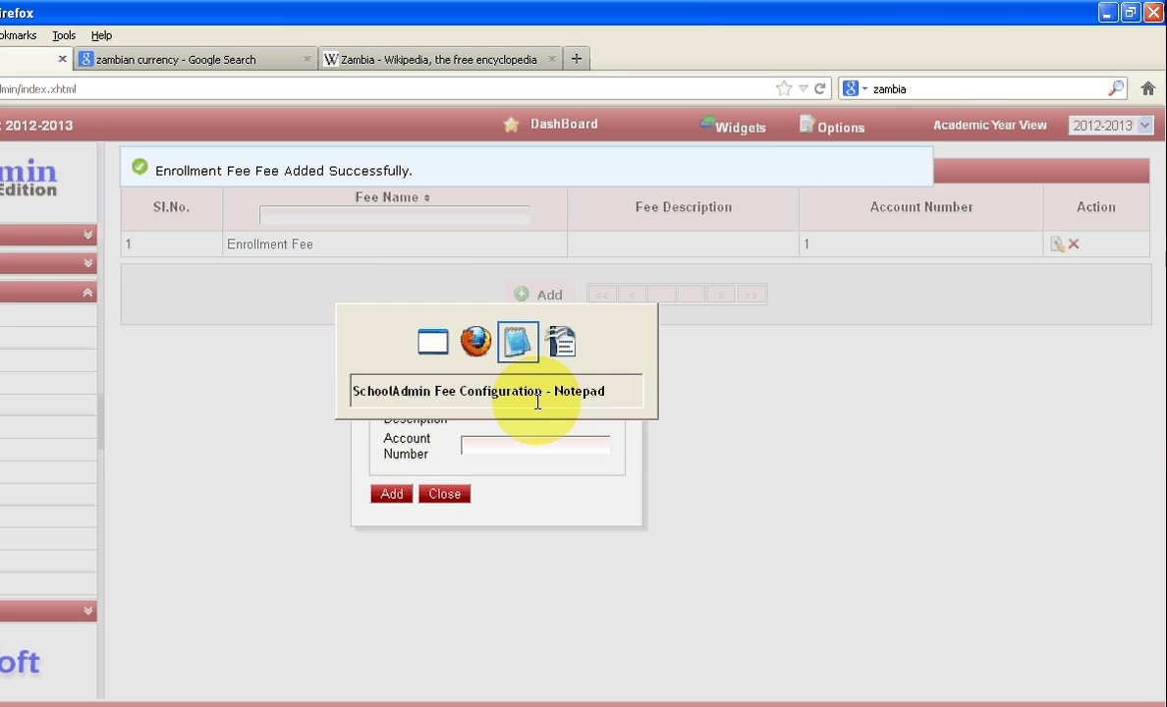
pyautogui.doubleClick(941, 124)
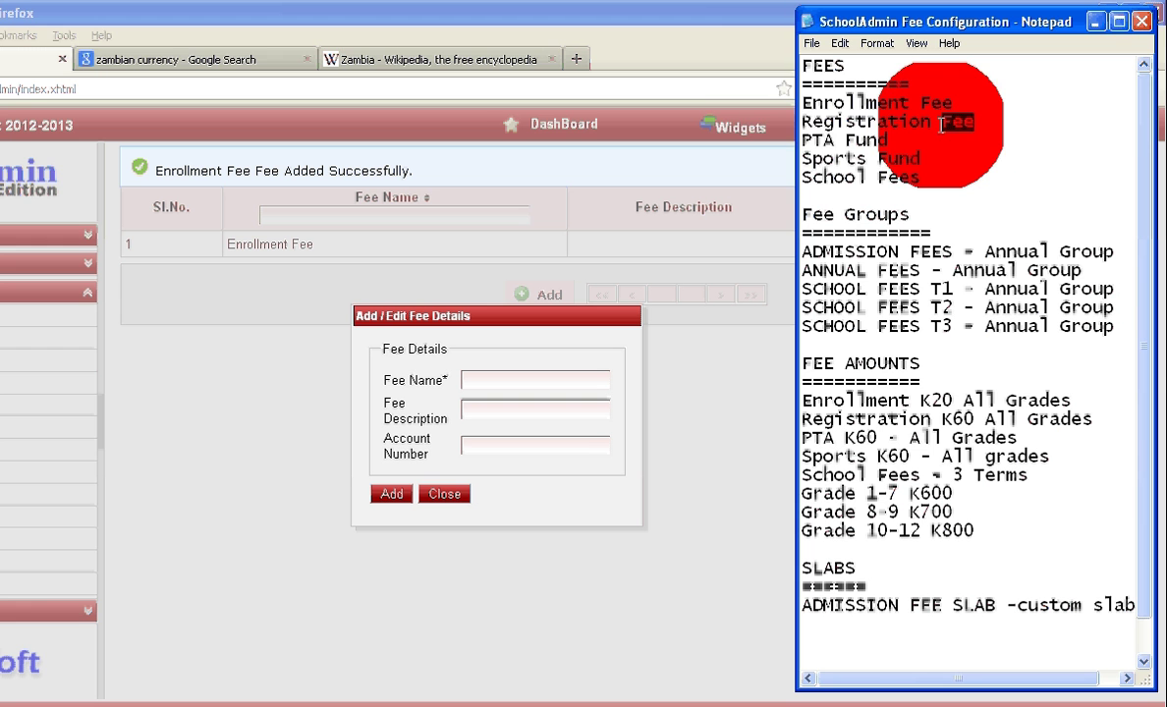
pyautogui.moveTo(941, 125); pyautogui.dragTo(787, 130)
pyautogui.hotkey('ctrl', 'c')
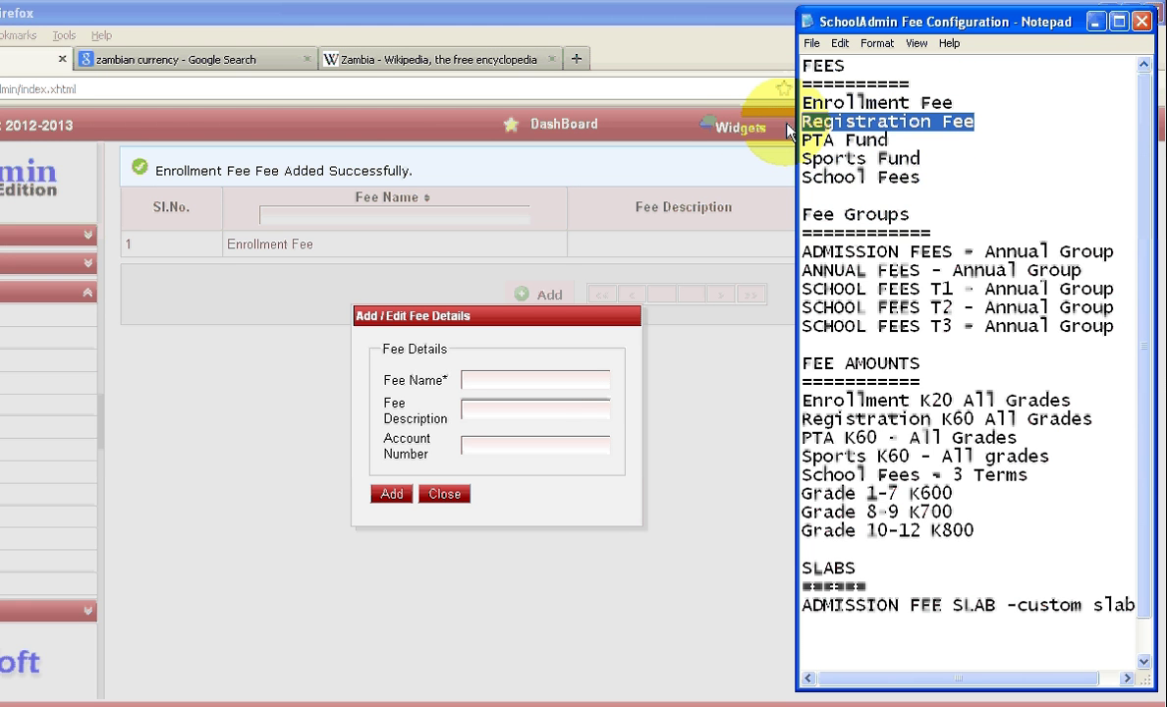
pyautogui.click(536, 380)
pyautogui.hotkey('ctrl', 'v')
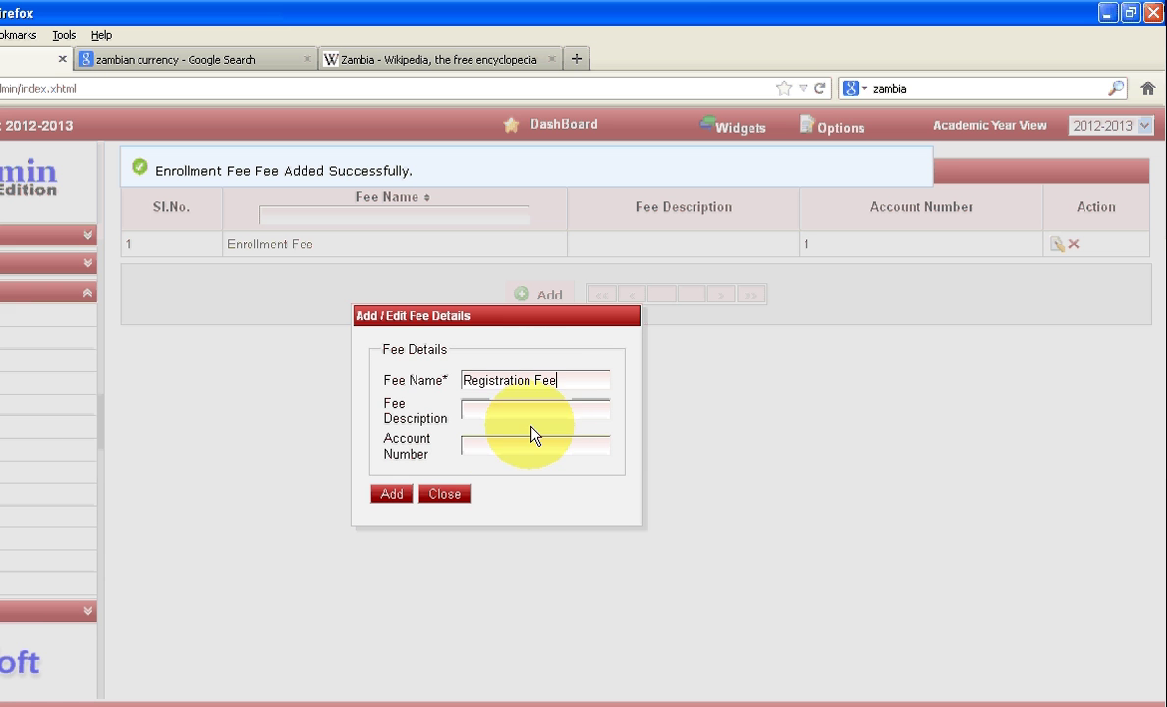
pyautogui.click(516, 447)
pyautogui.write('2')
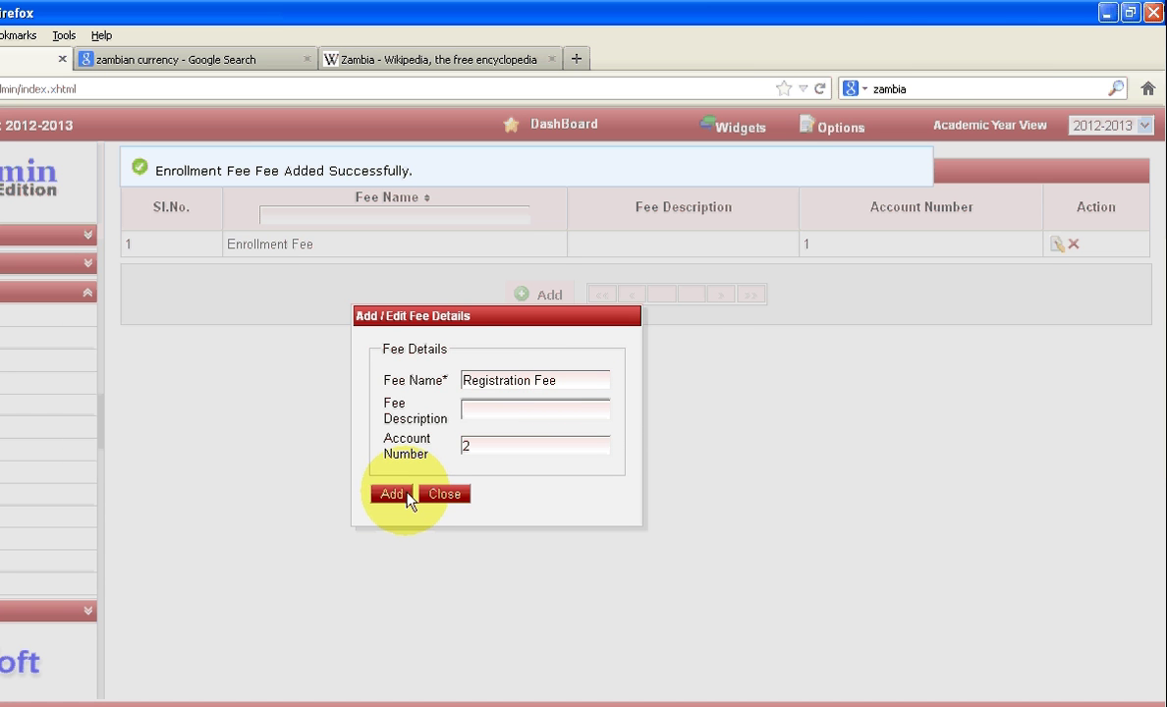
pyautogui.click(391, 494)
# Add a fee named PTA Fund, copied from the Notepad fee list, and fill in its account number.
pyautogui.hotkey('alt', 'Tab')
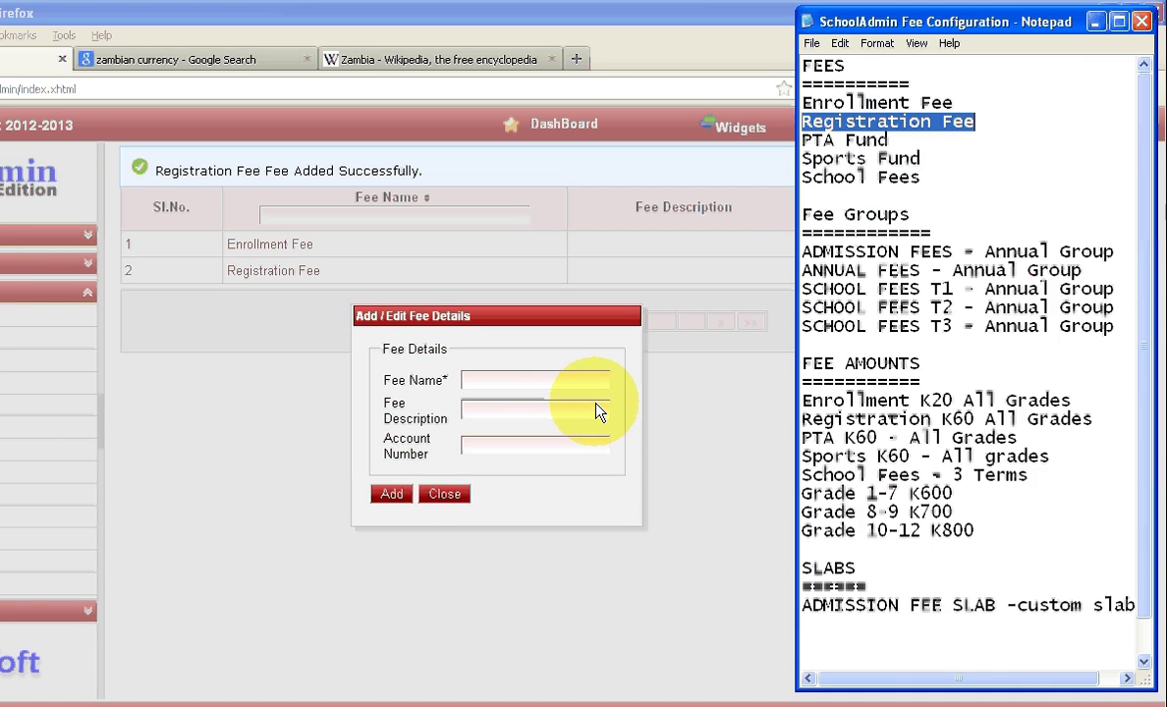
pyautogui.moveTo(888, 140); pyautogui.dragTo(794, 147)
pyautogui.hotkey('ctrl', 'c')
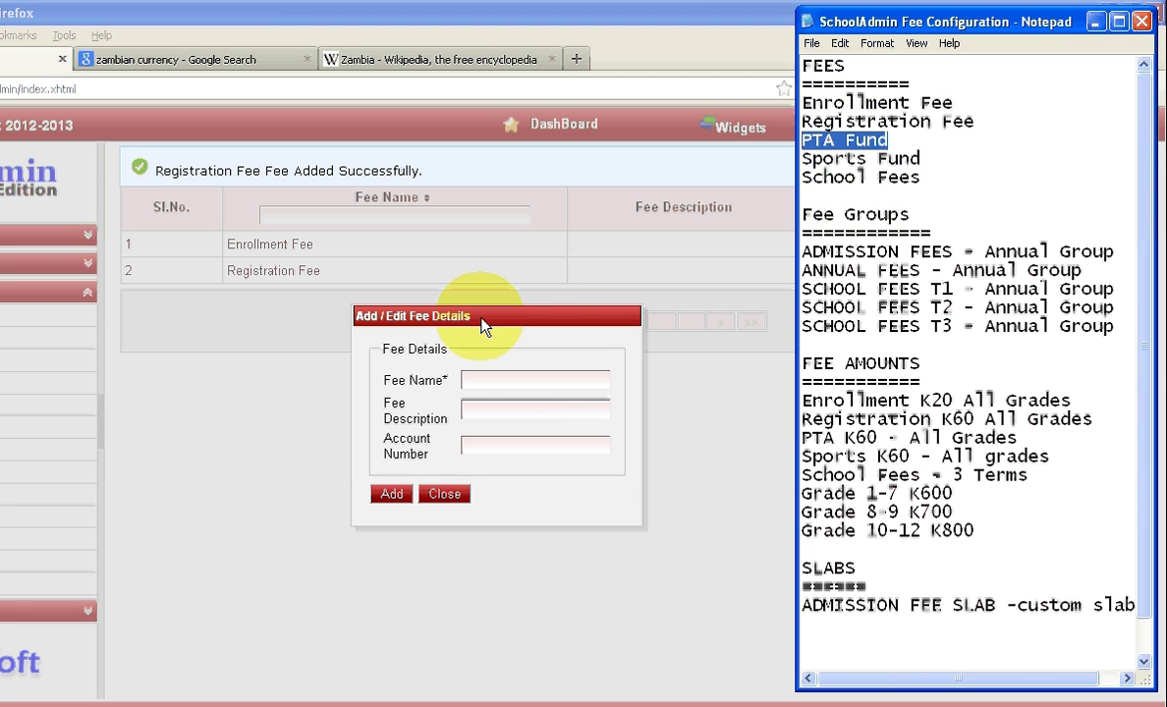
pyautogui.click(519, 381)
pyautogui.hotkey('ctrl', 'v')
pyautogui.click(478, 444)
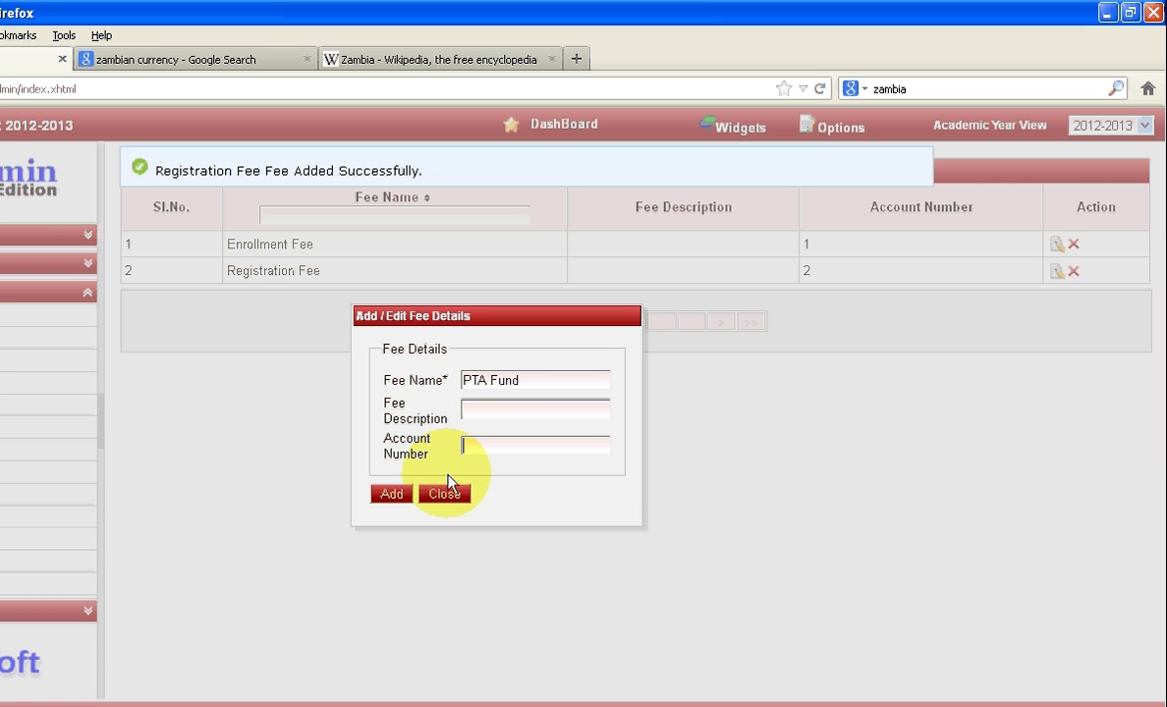
pyautogui.write('1')
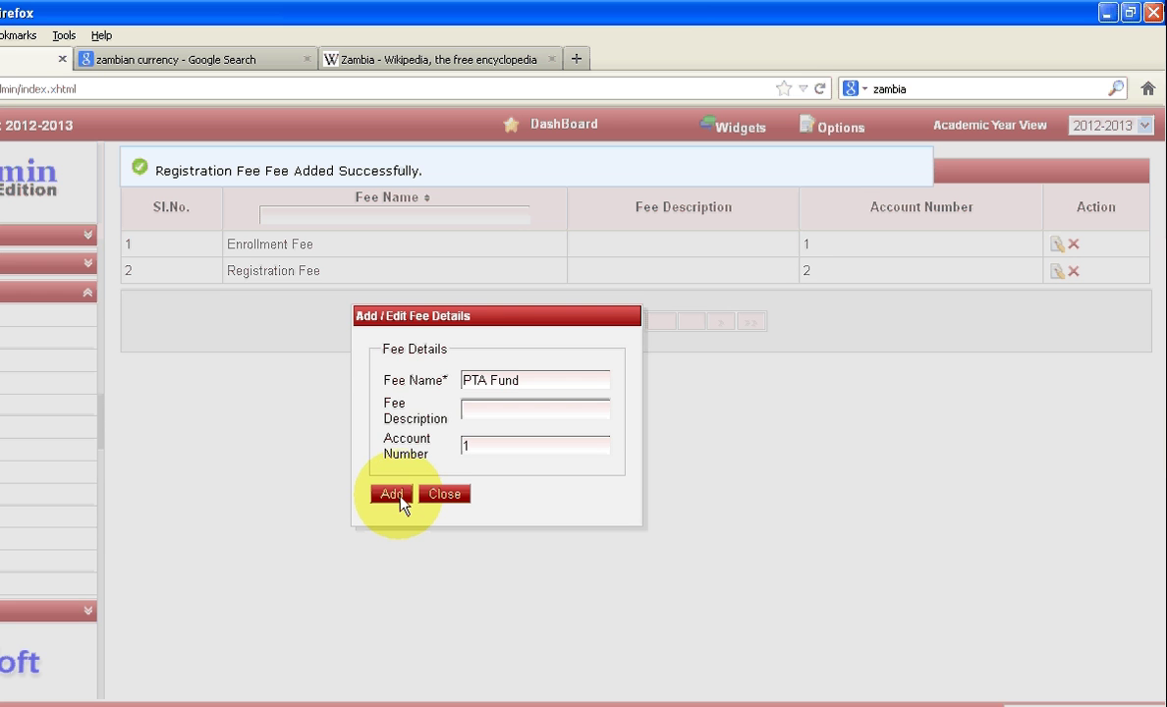
pyautogui.click(392, 494)
# Add a fee named Sports Fund, copied from the Notepad fee list, and fill in its account number.
pyautogui.hotkey('alt', 'Tab')
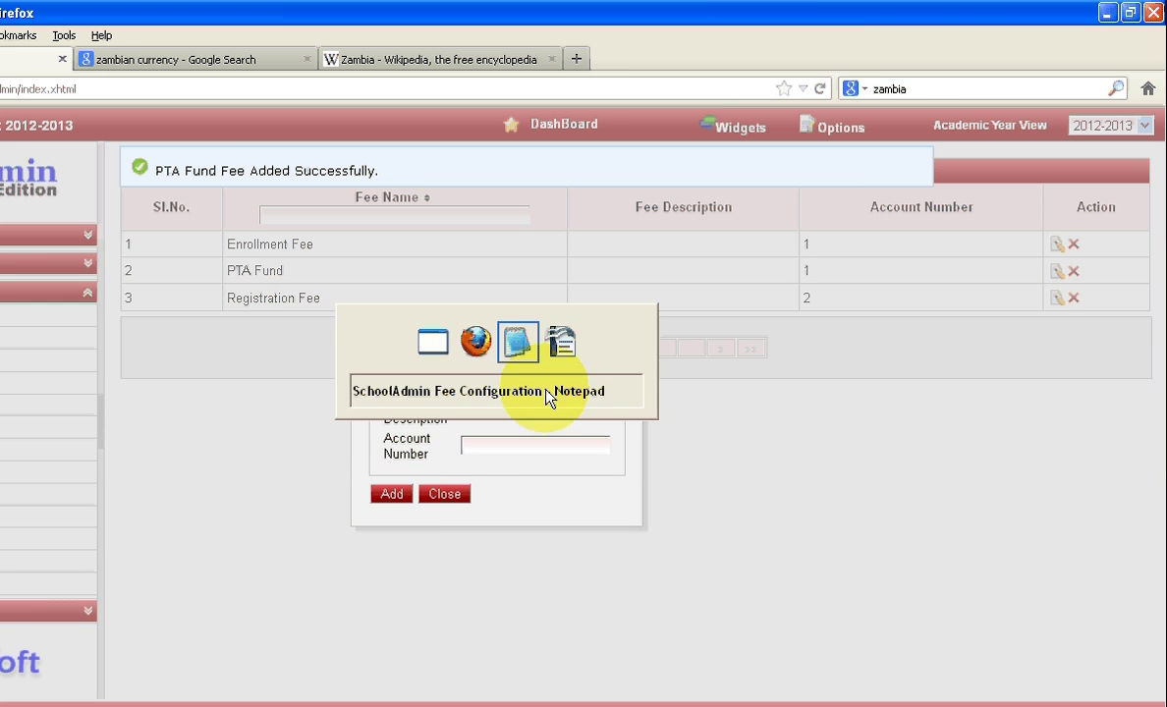
pyautogui.moveTo(920, 158); pyautogui.dragTo(801, 175)
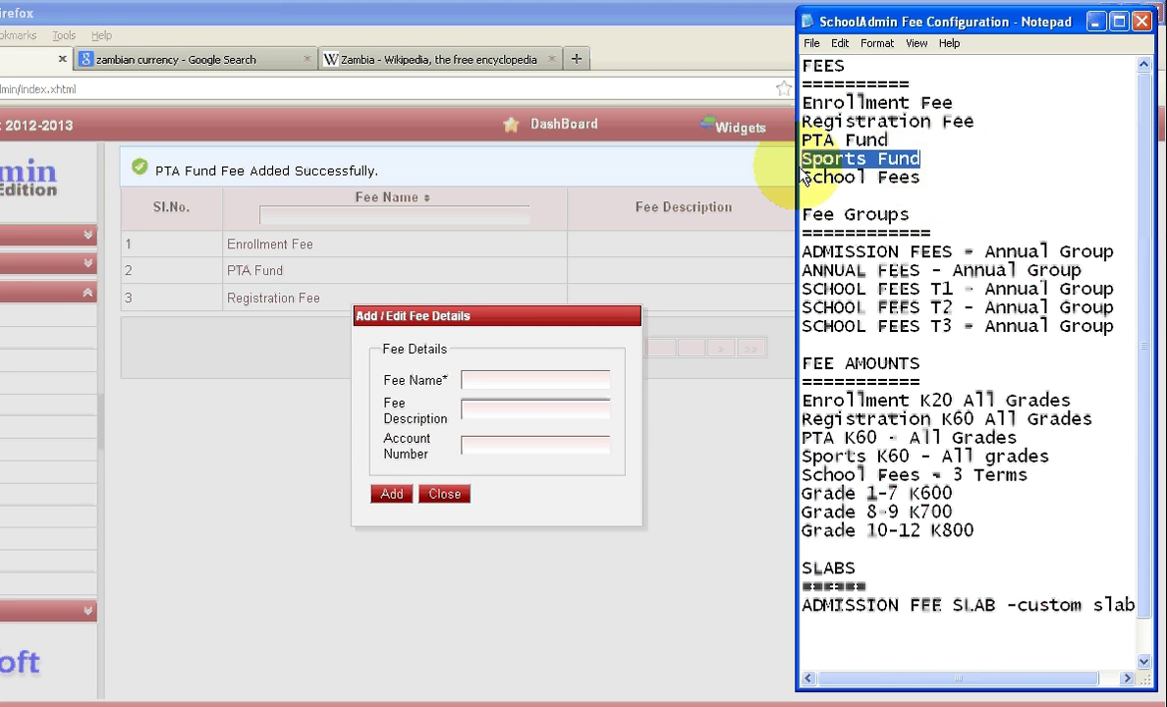
pyautogui.click(479, 337)
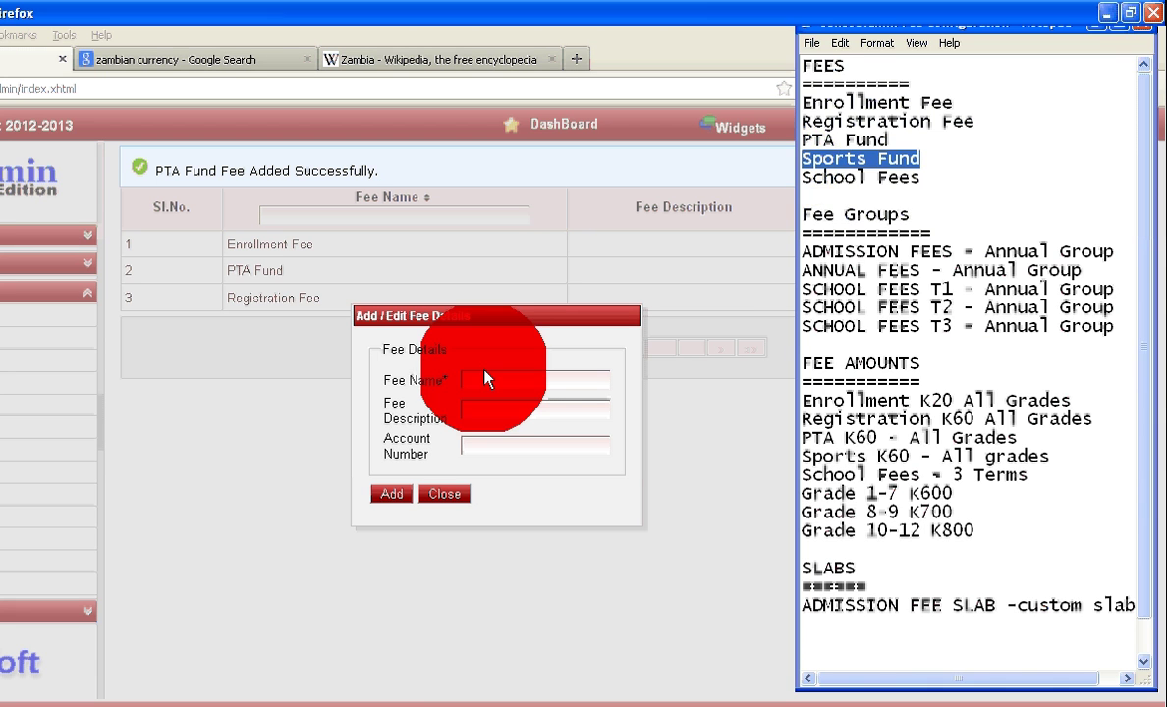
pyautogui.hotkey('ctrl', 'v')
pyautogui.click(475, 445)
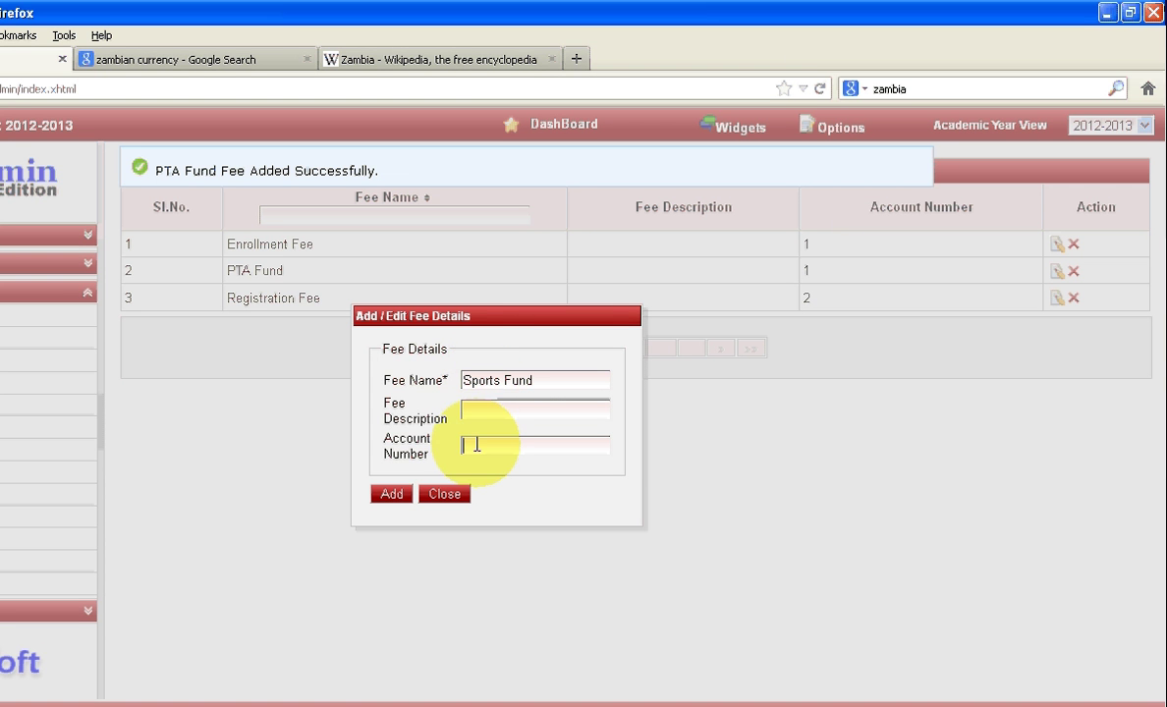
pyautogui.write('2')
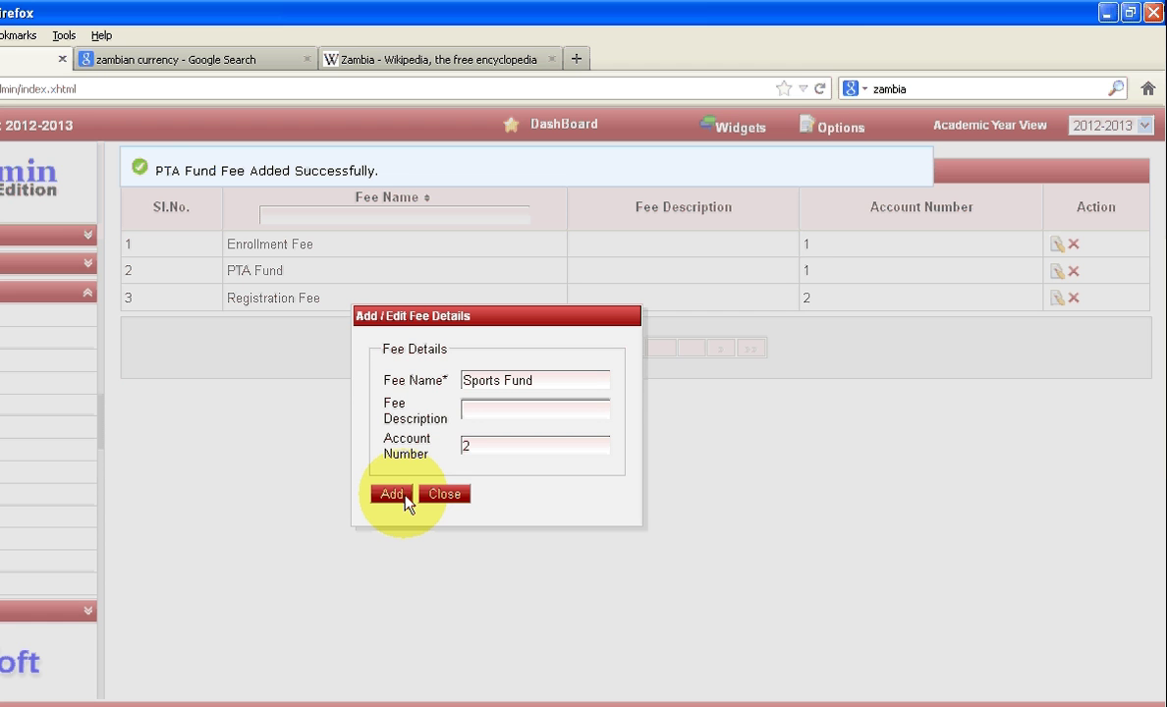
pyautogui.click(405, 498)
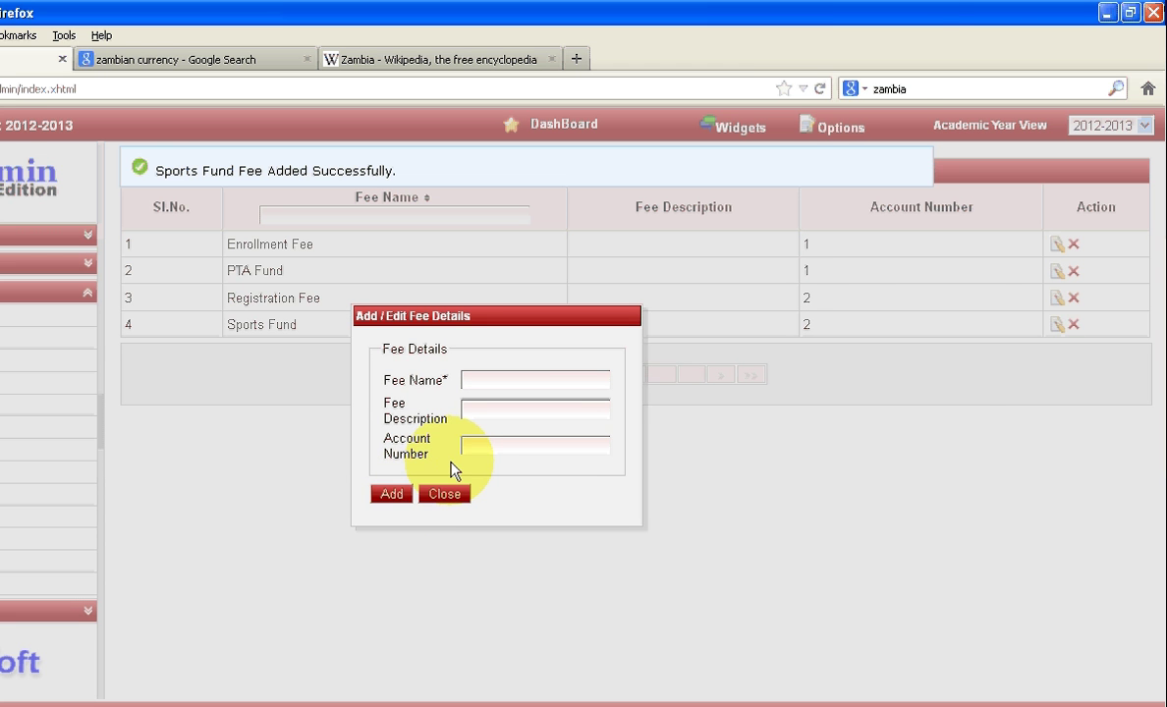
# Add a fee named School Fees, copied from the Notepad fee list, and fill in its account number.
pyautogui.hotkey('alt', 'Tab')
pyautogui.moveTo(916, 177); pyautogui.dragTo(792, 180)
pyautogui.hotkey('ctrl', 'c')
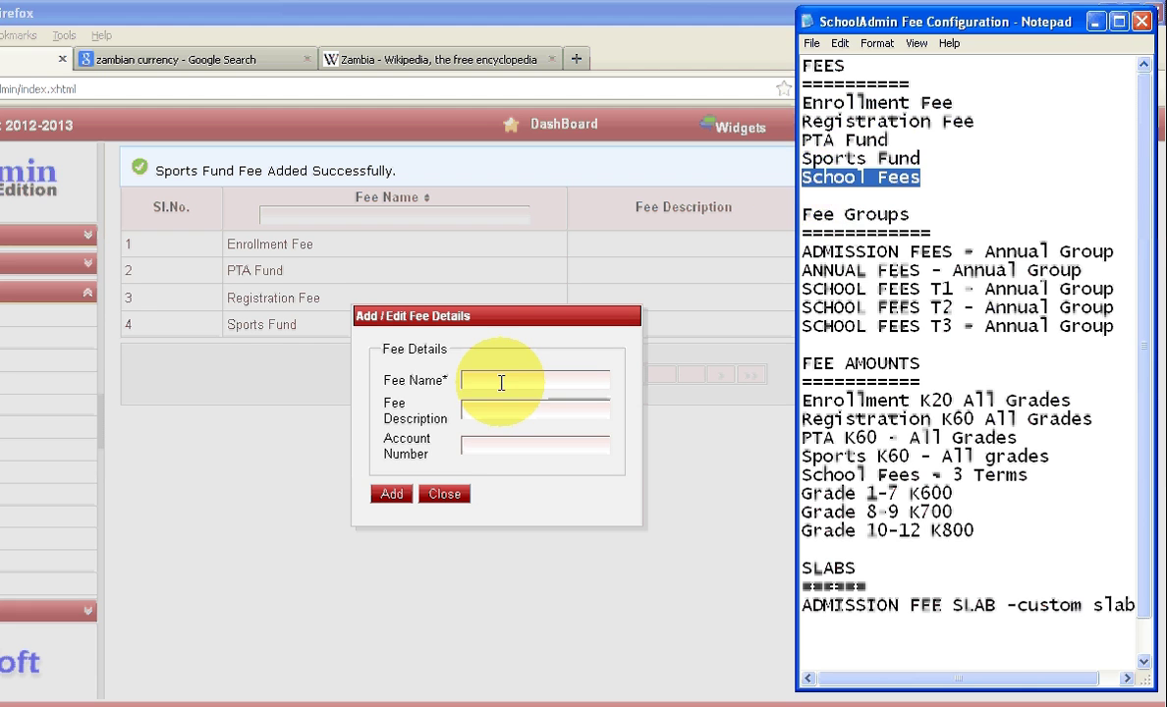
pyautogui.click(500, 382)
pyautogui.hotkey('ctrl', 'v')
pyautogui.click(494, 445)
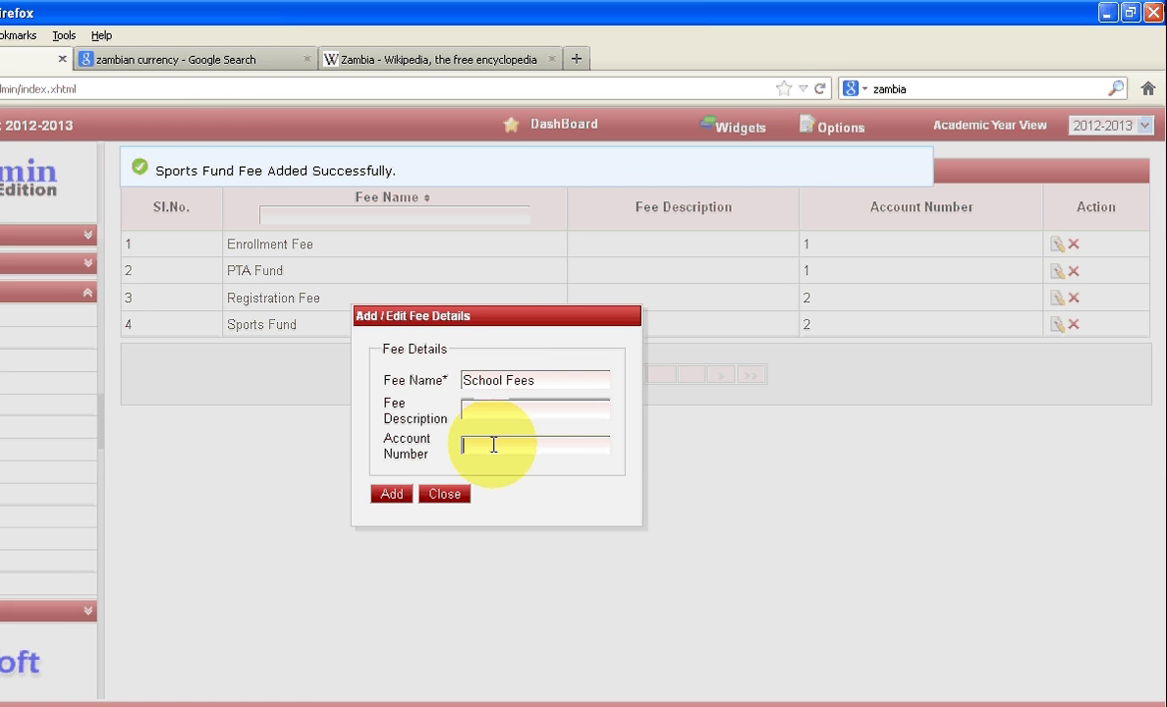
pyautogui.write('1')
pyautogui.click(392, 496)
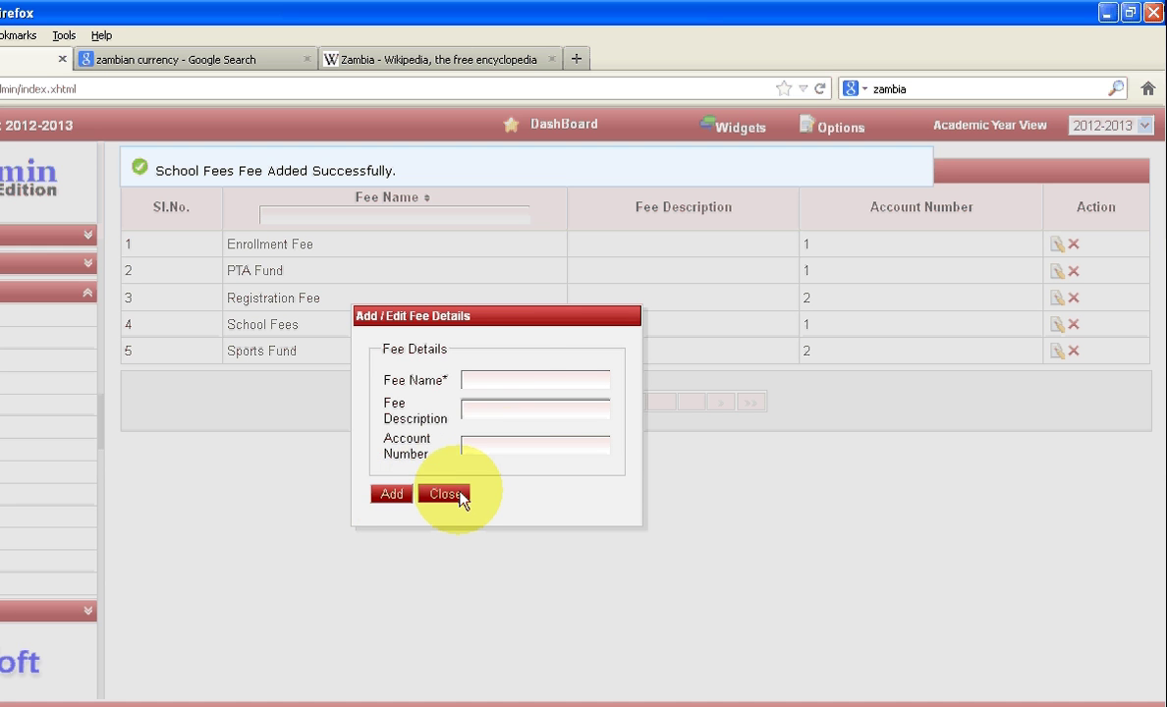
# Close the fee details form and compare the fees and fee groups in the Notepad notes with the sample fee structure document in Writer.
pyautogui.click(444, 494)
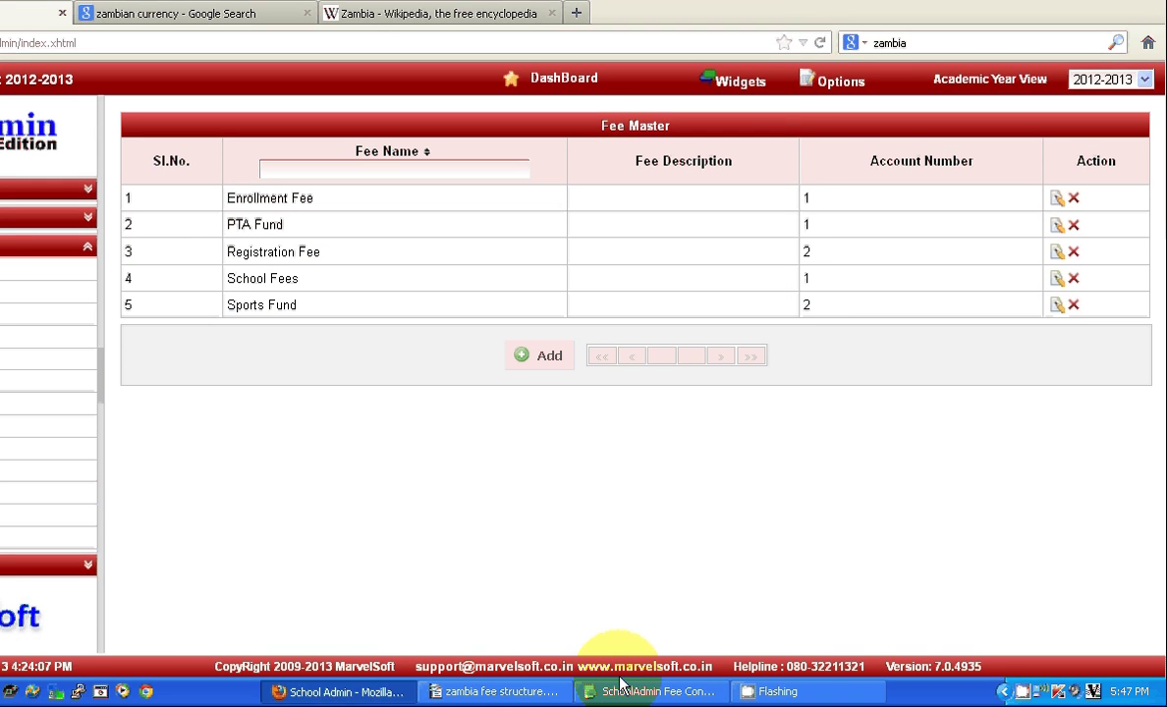
pyautogui.click(627, 693)
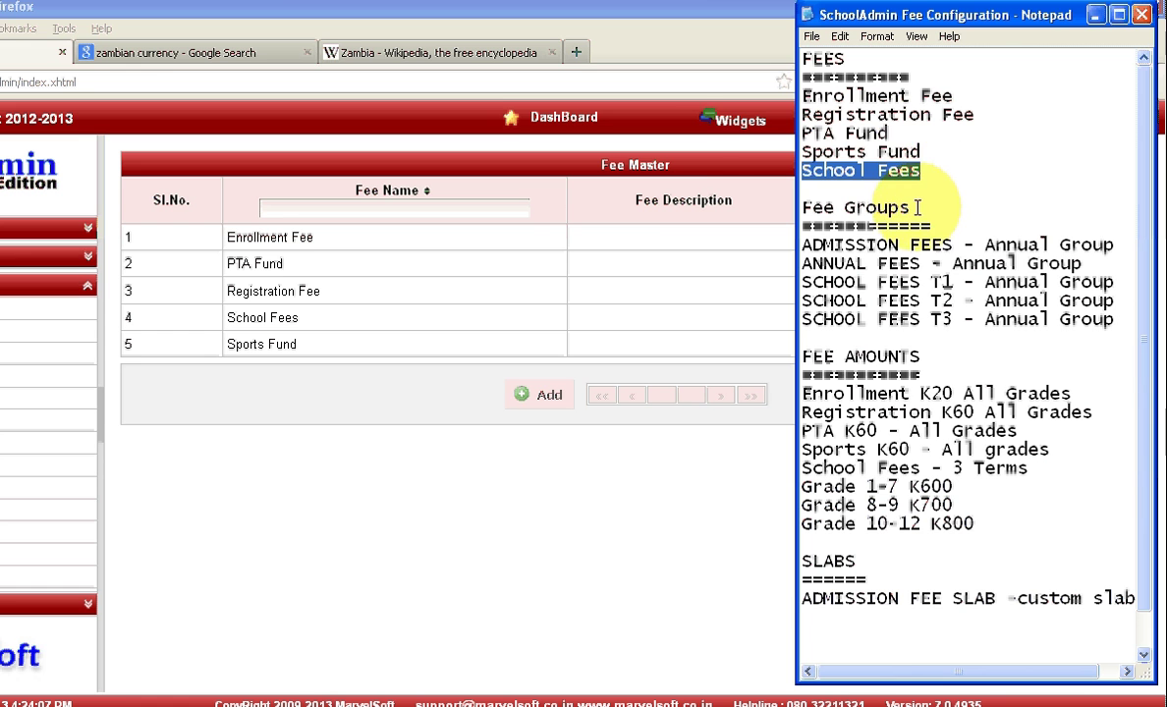
pyautogui.click(917, 208)
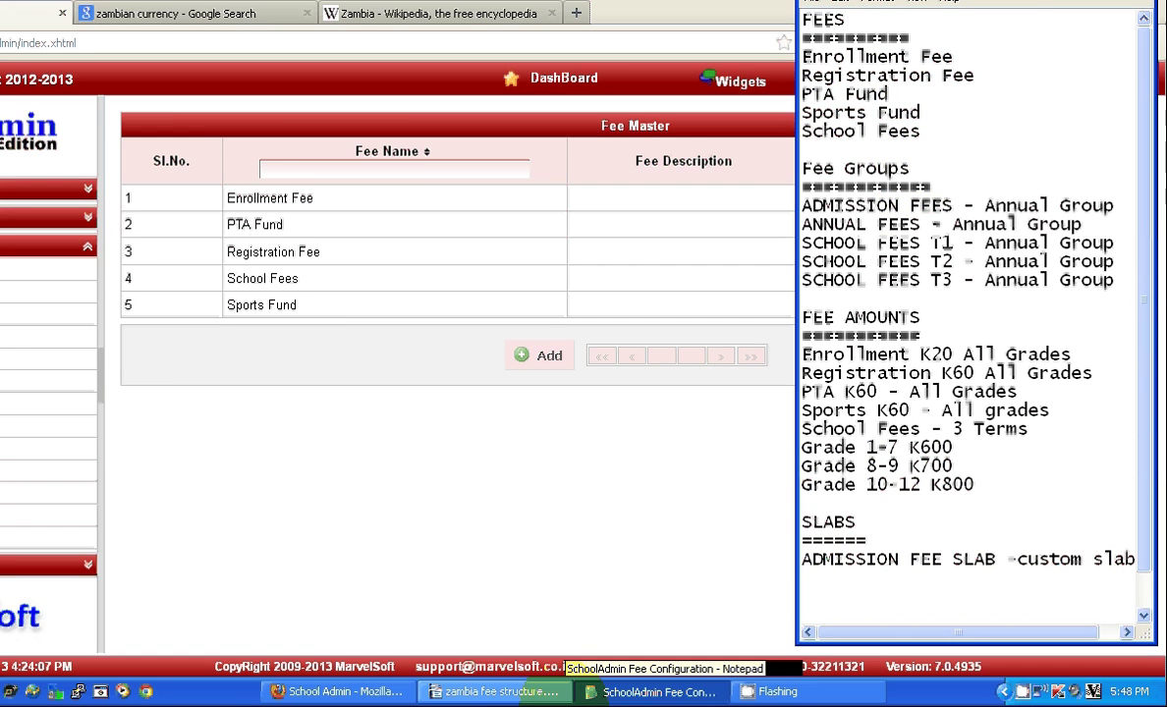
pyautogui.click(624, 694)
pyautogui.click(624, 693)
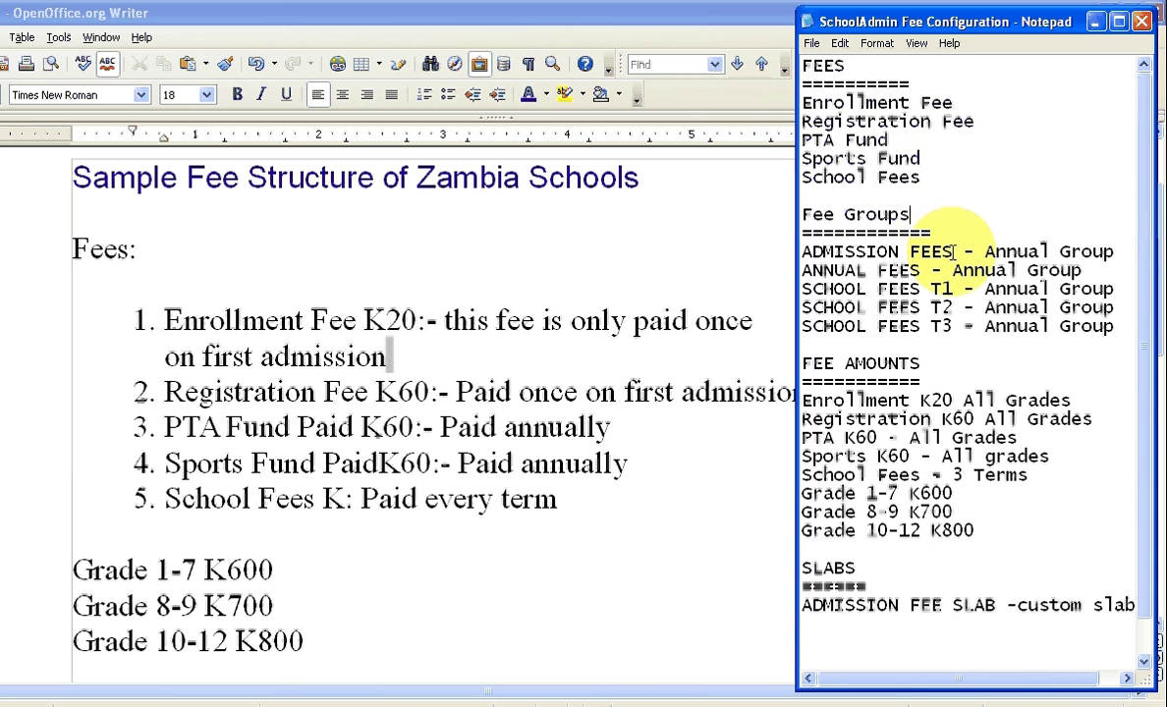
pyautogui.moveTo(951, 251); pyautogui.dragTo(814, 252)
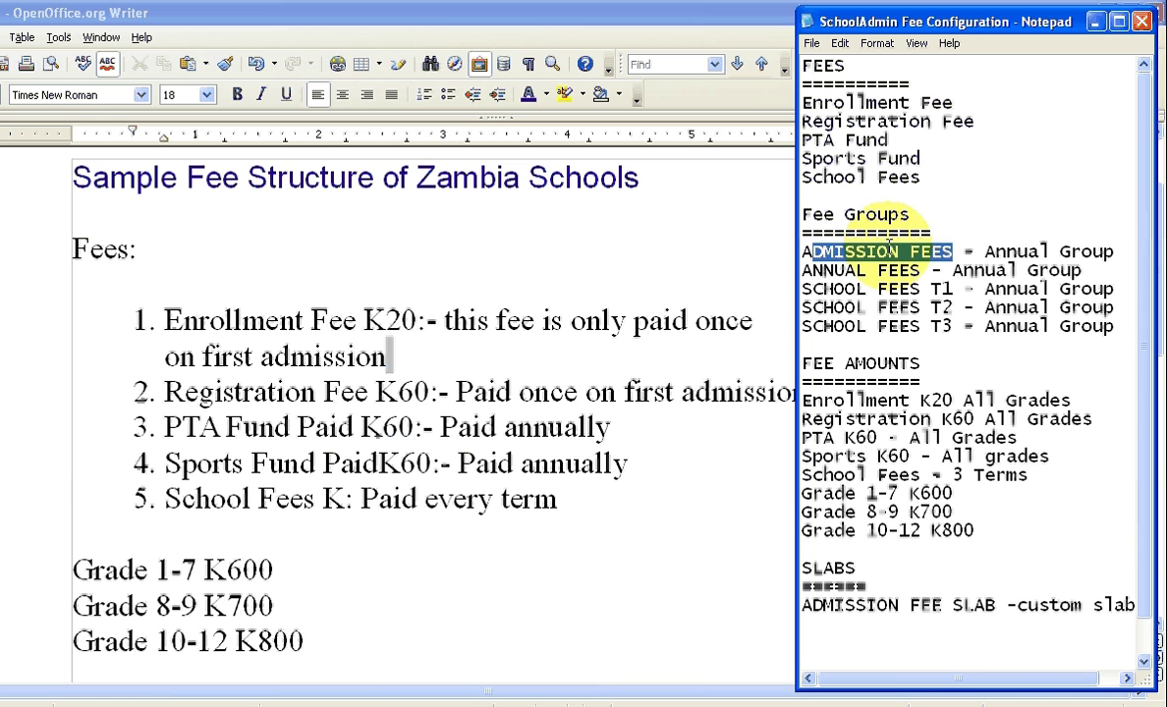
pyautogui.doubleClick(889, 250)
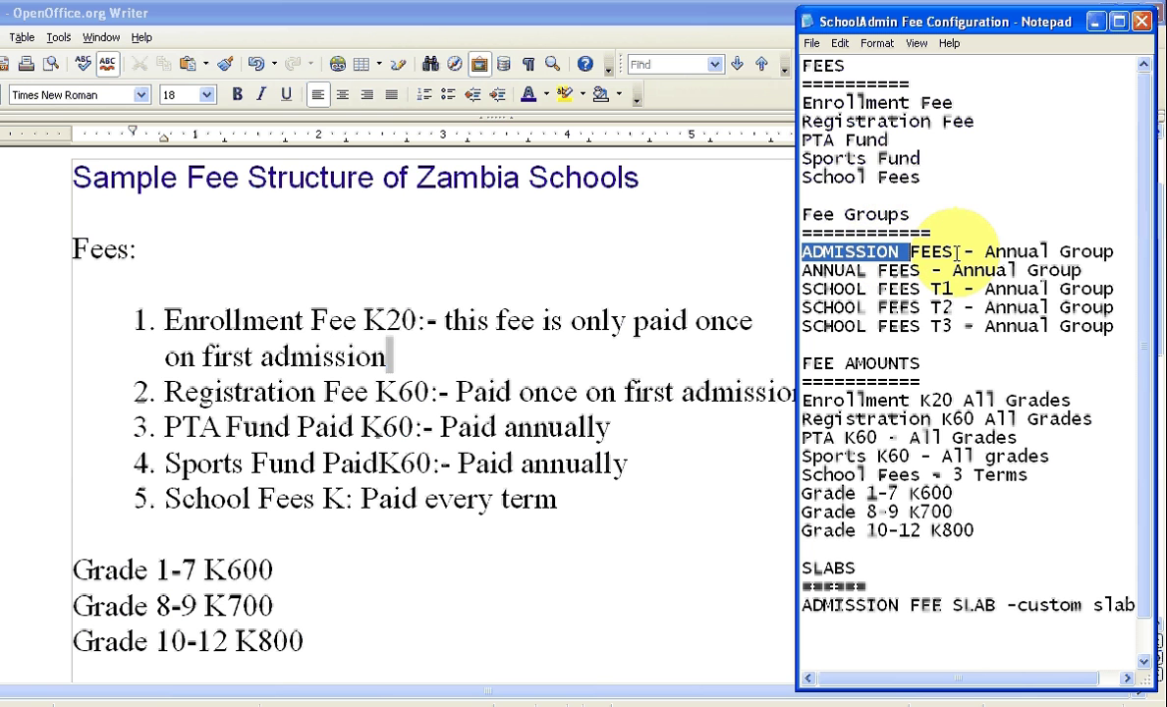
pyautogui.click(952, 251)
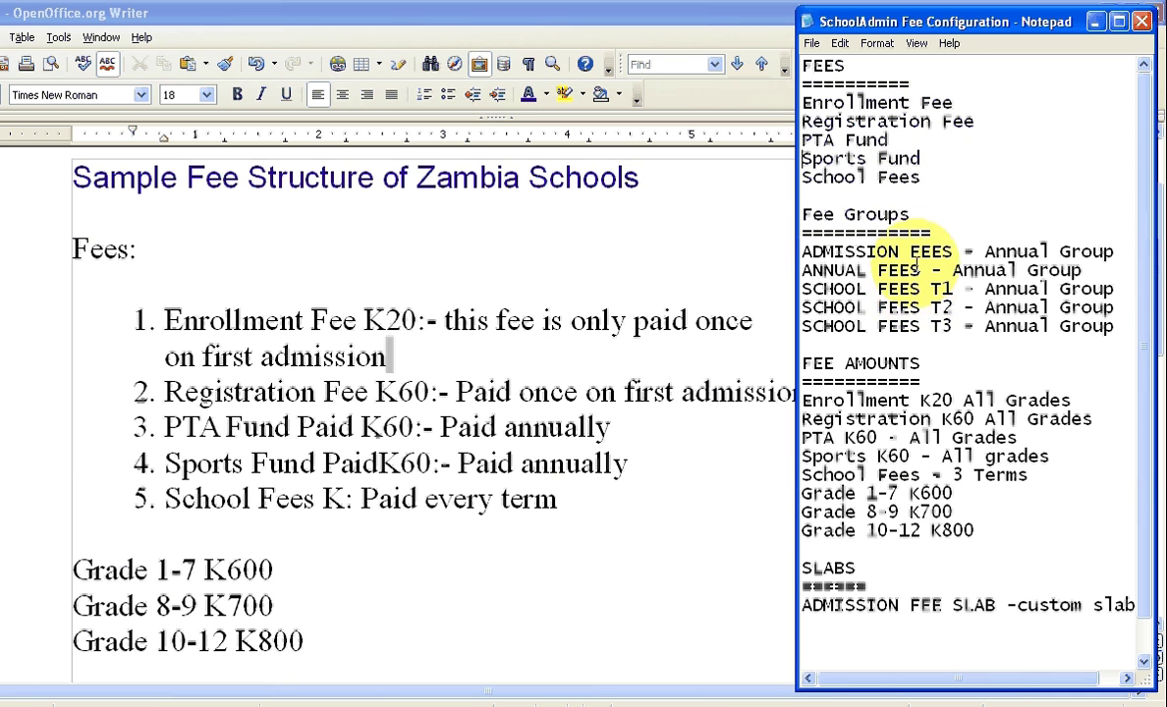
pyautogui.click(925, 177)
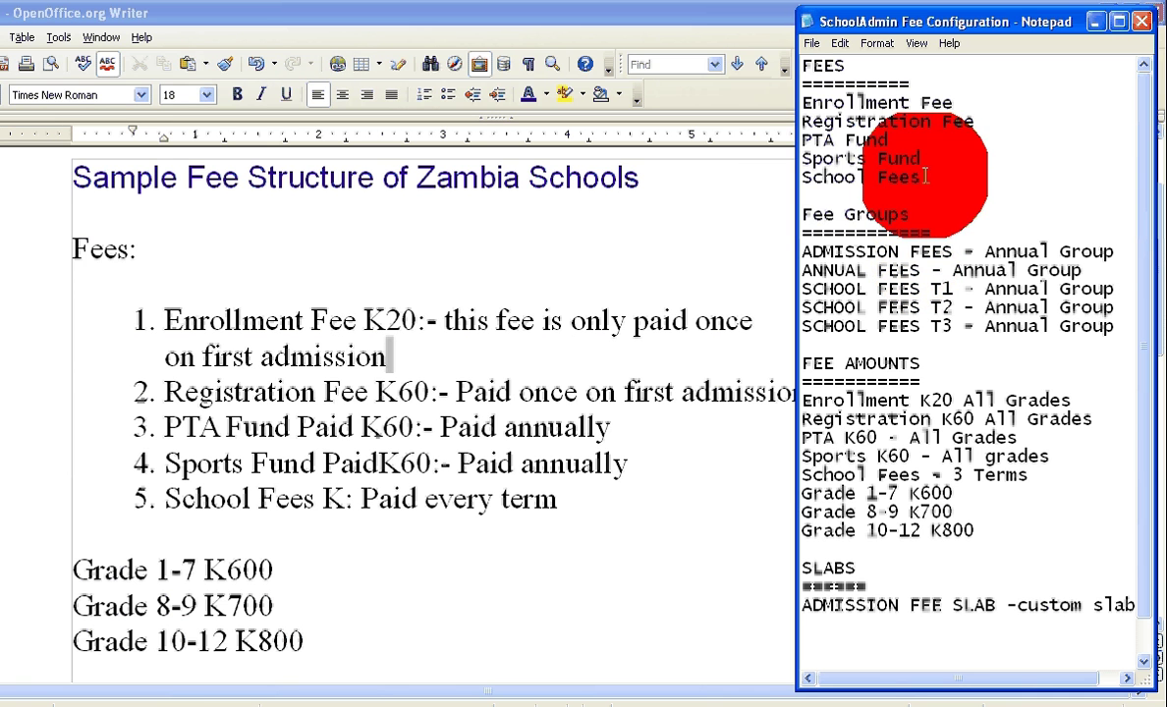
pyautogui.moveTo(924, 177); pyautogui.dragTo(812, 177)
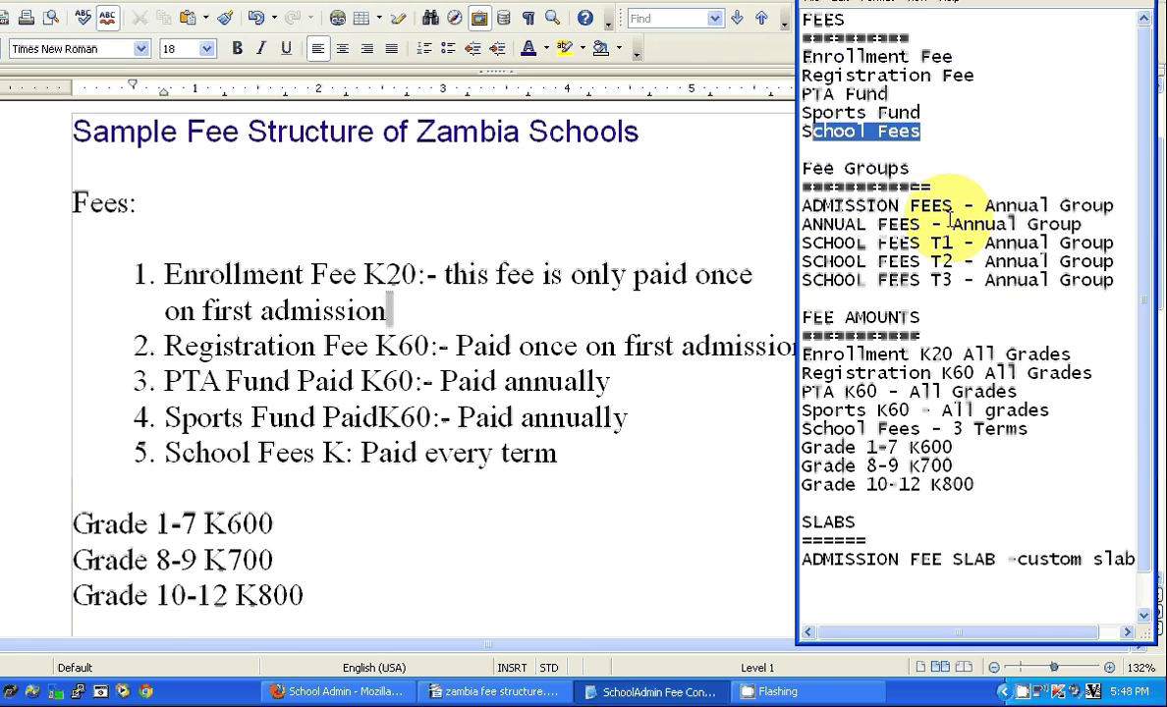
# Copy ADMISSION FEES from the Notepad notes and add it in SchoolAdmin as a fee group of type Annual.
pyautogui.click(952, 205)
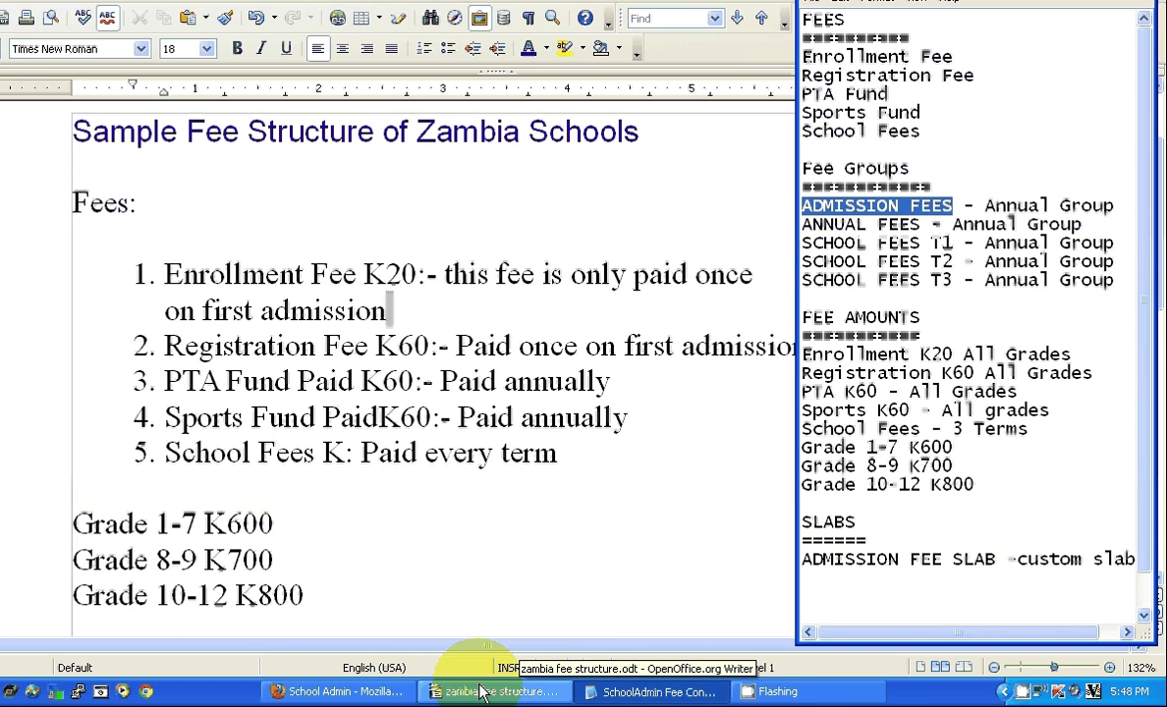
pyautogui.click(344, 692)
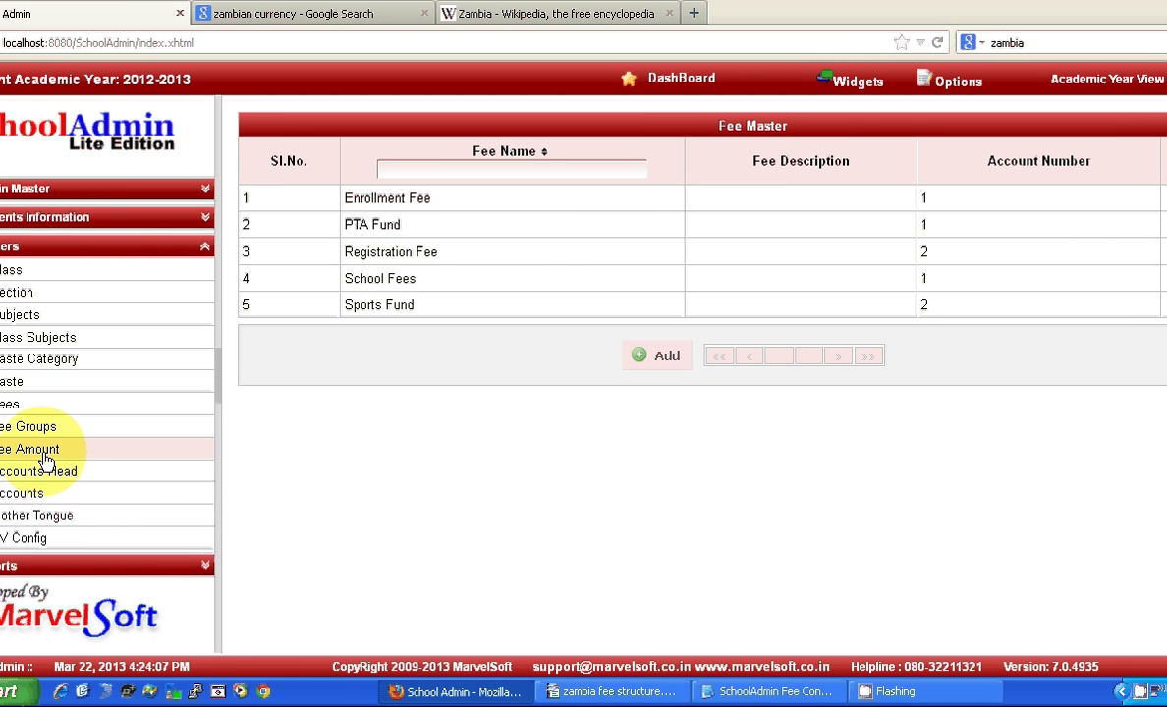
pyautogui.click(20, 426)
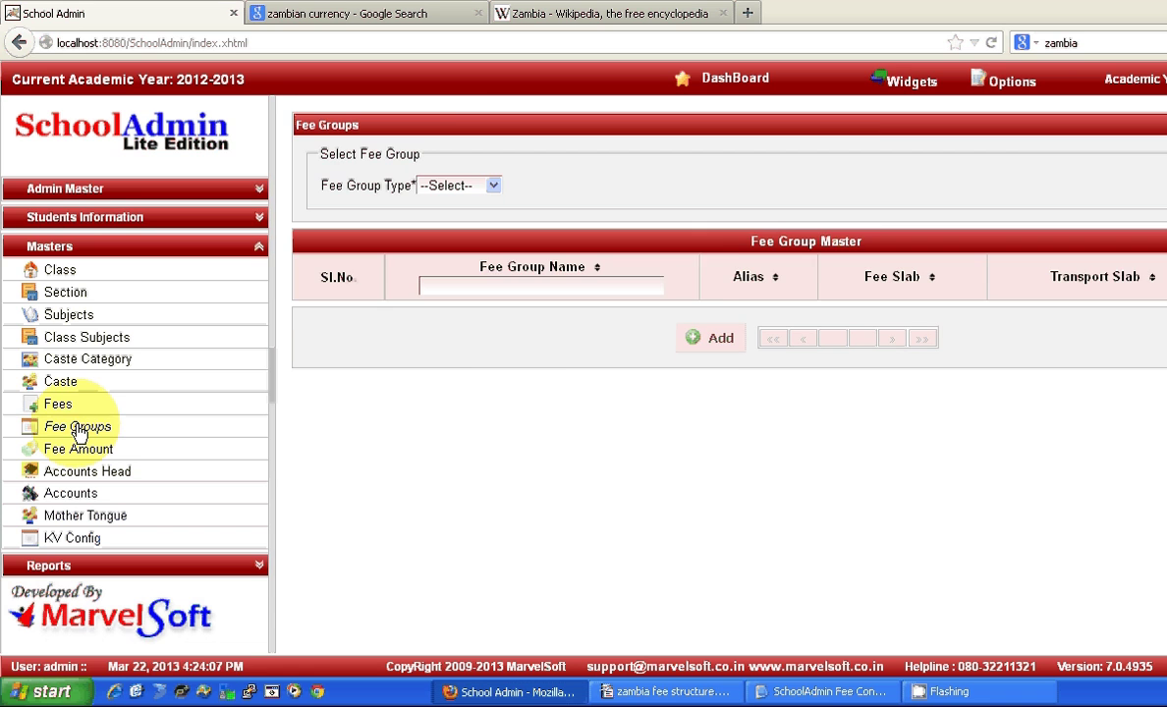
pyautogui.click(710, 340)
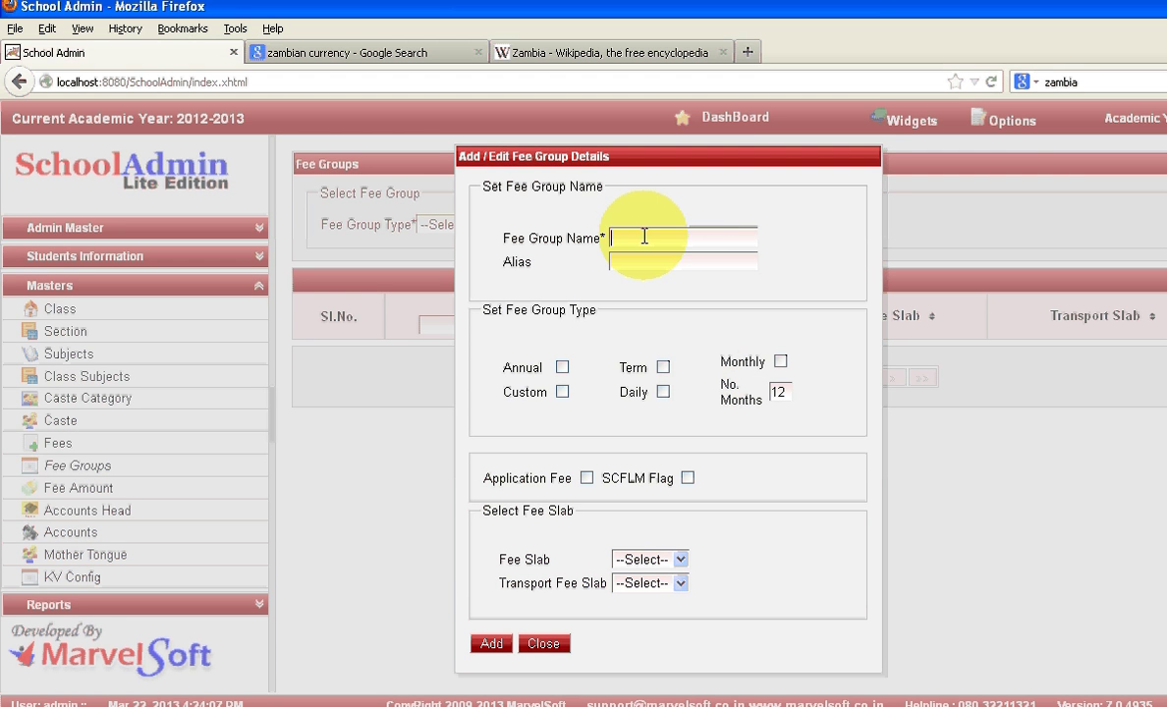
pyautogui.write('ADMISSION FEES')
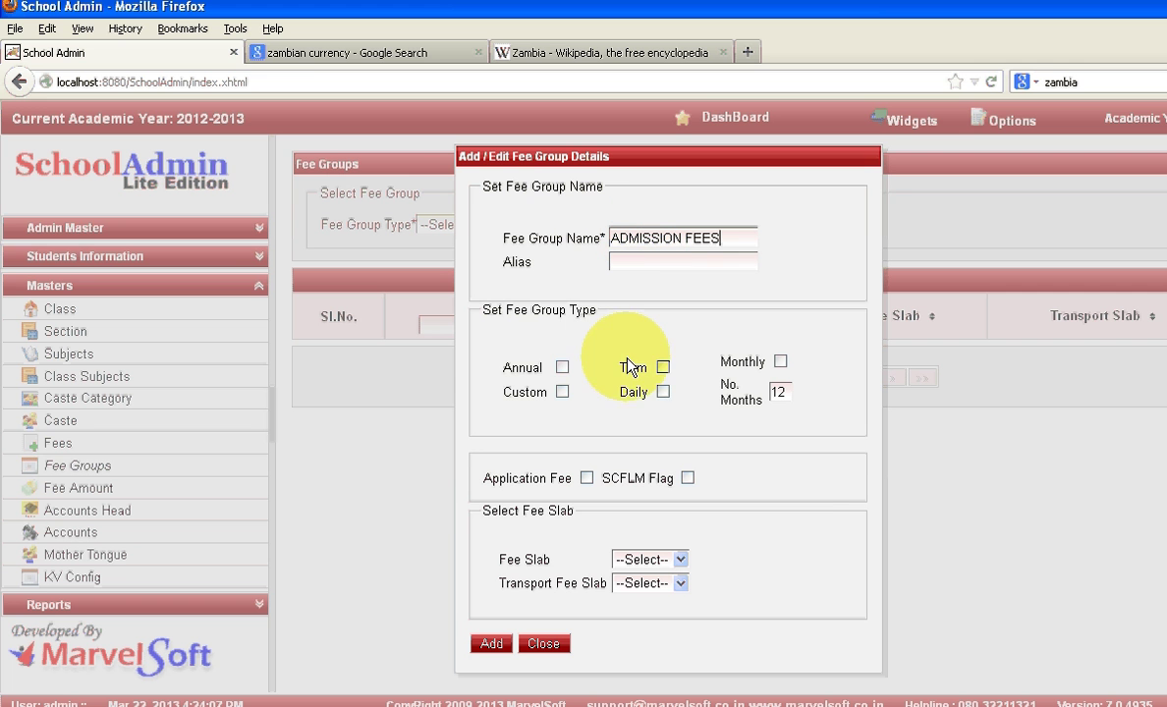
pyautogui.click(563, 369)
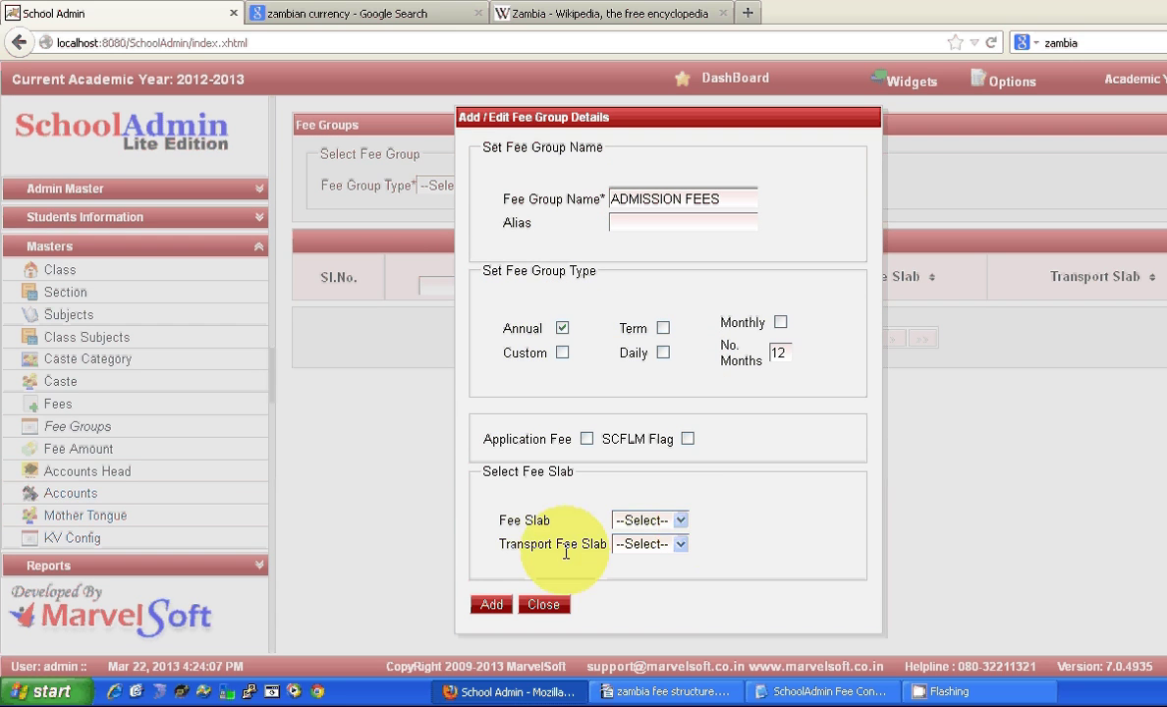
pyautogui.click(493, 605)
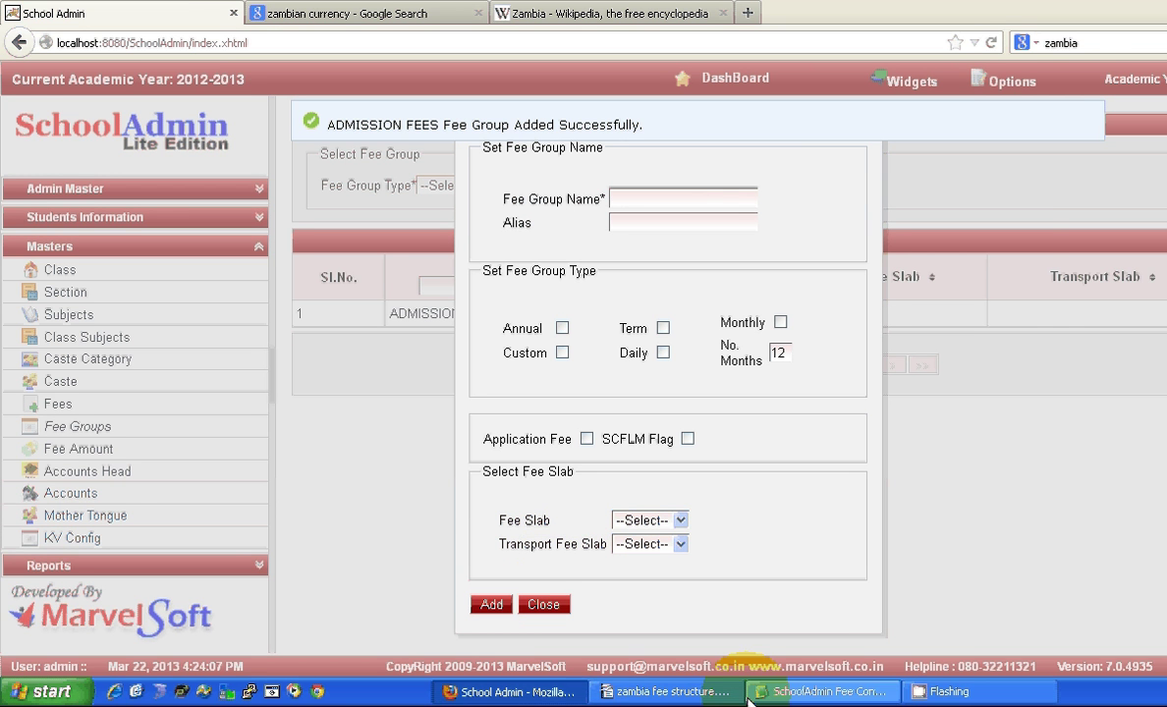
# Add a fee group named ANNUAL FEES, copied from the Notepad notes, with the type Annual.
pyautogui.click(823, 692)
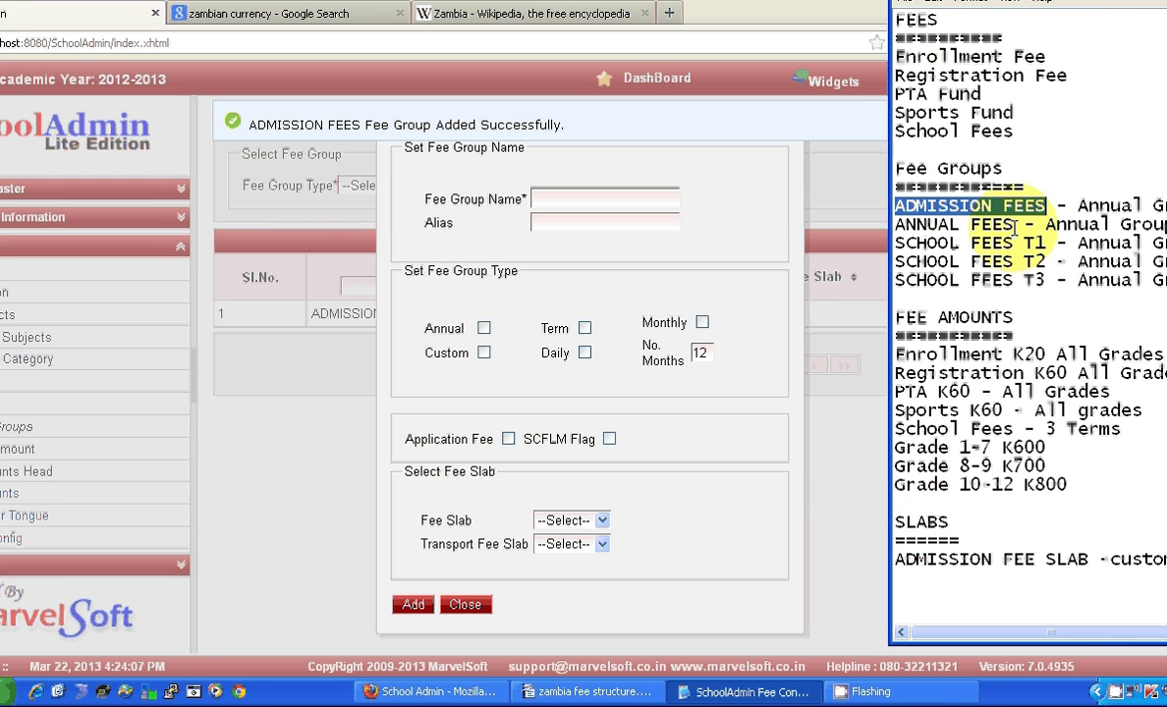
pyautogui.moveTo(1015, 226); pyautogui.dragTo(895, 226)
pyautogui.hotkey('ctrl', 'c')
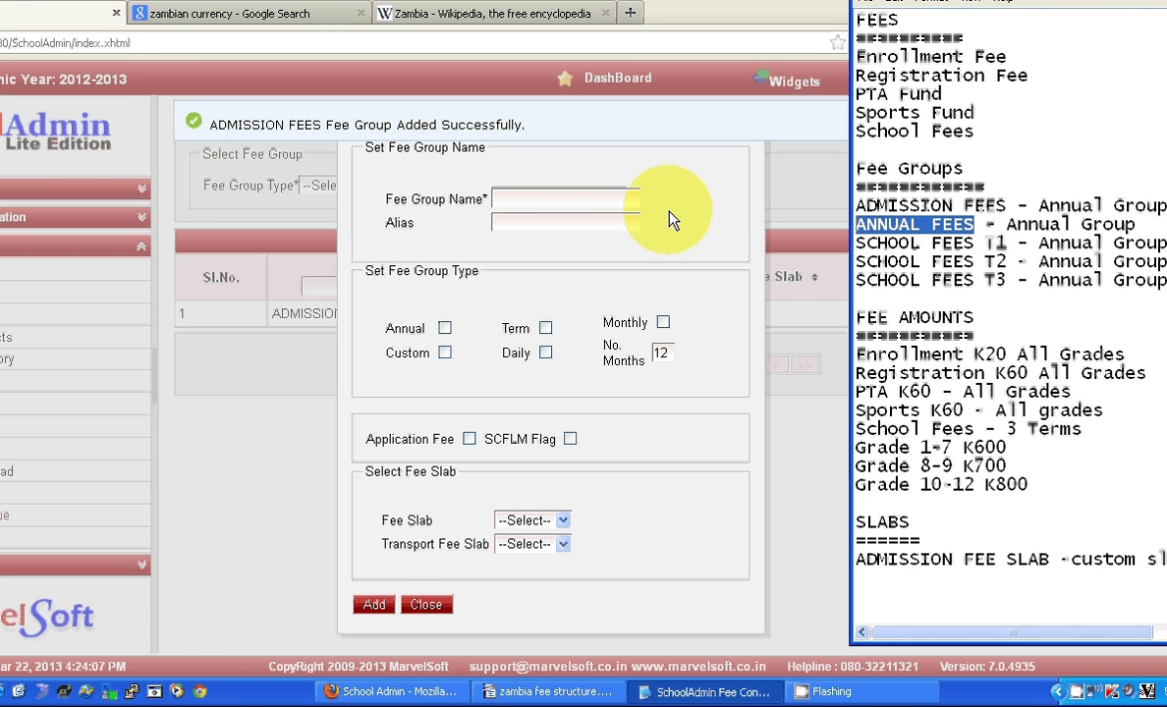
pyautogui.click(568, 198)
pyautogui.hotkey('ctrl', 'v')
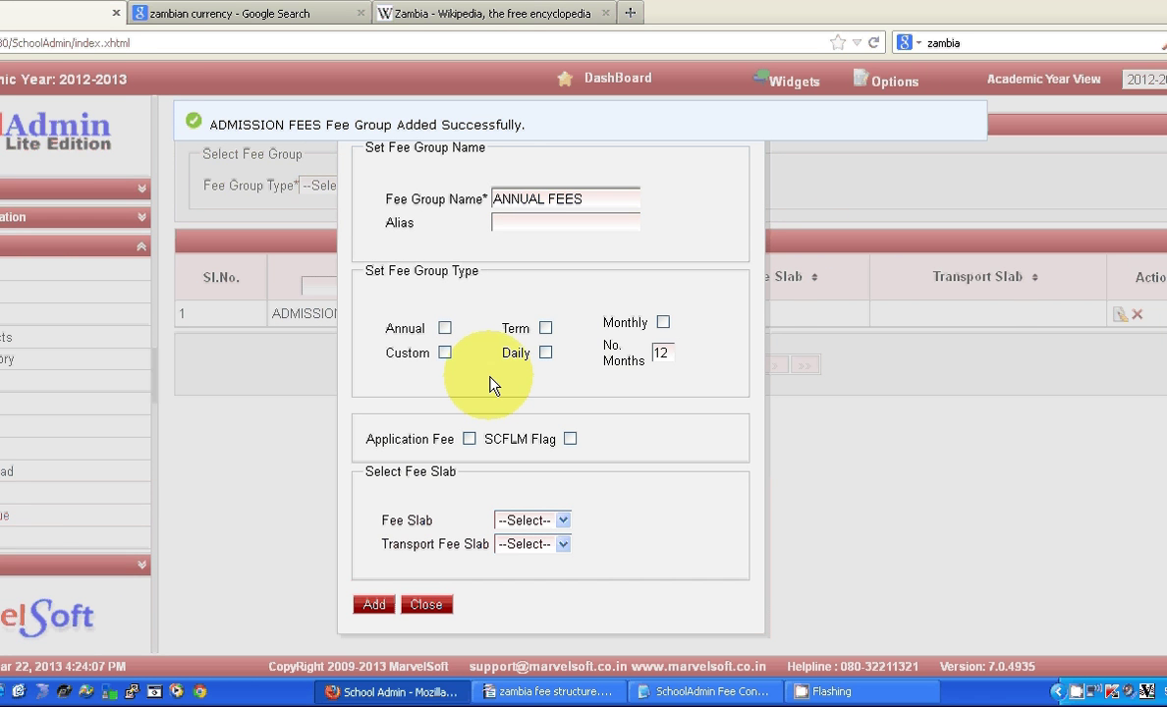
pyautogui.click(445, 328)
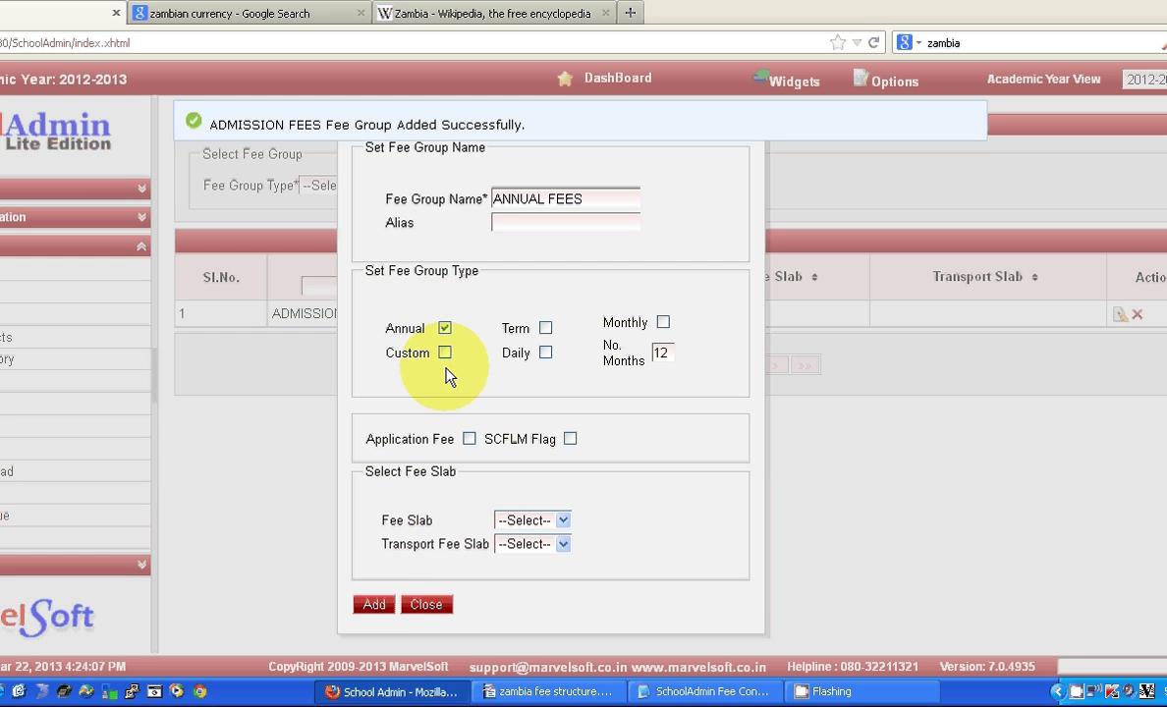
pyautogui.click(379, 606)
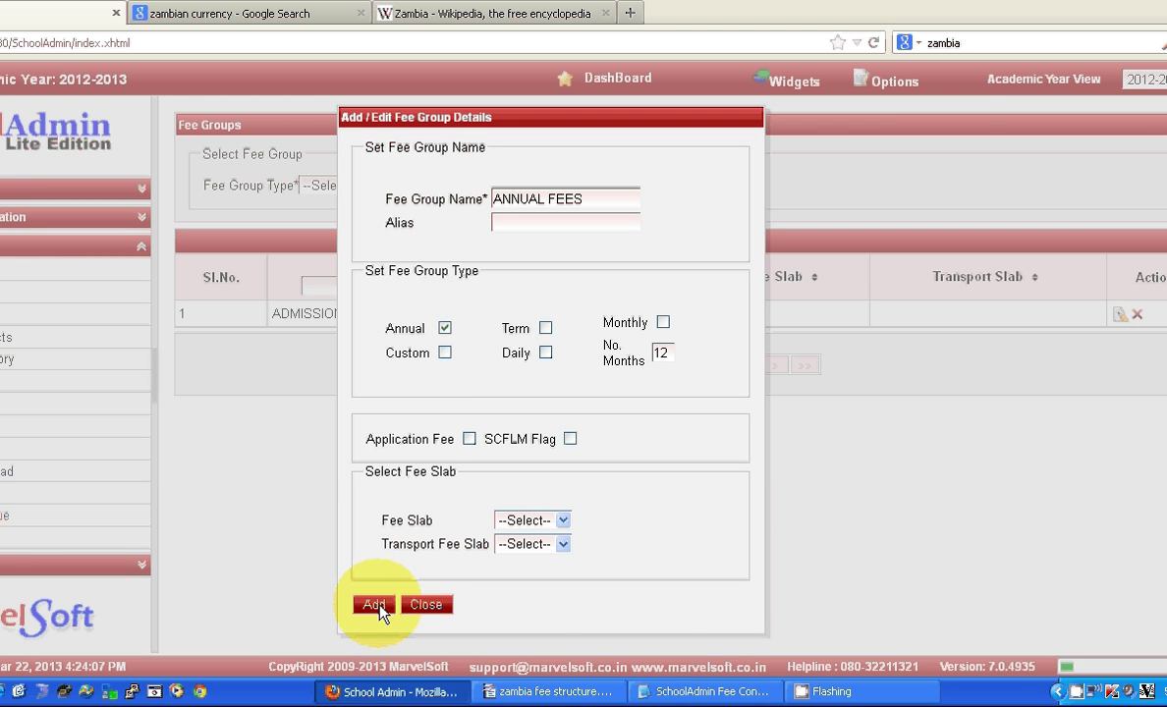
# Add a fee group named SCHOOL FEES T1, copied from the Notepad notes, with the type Annual.
pyautogui.click(688, 691)
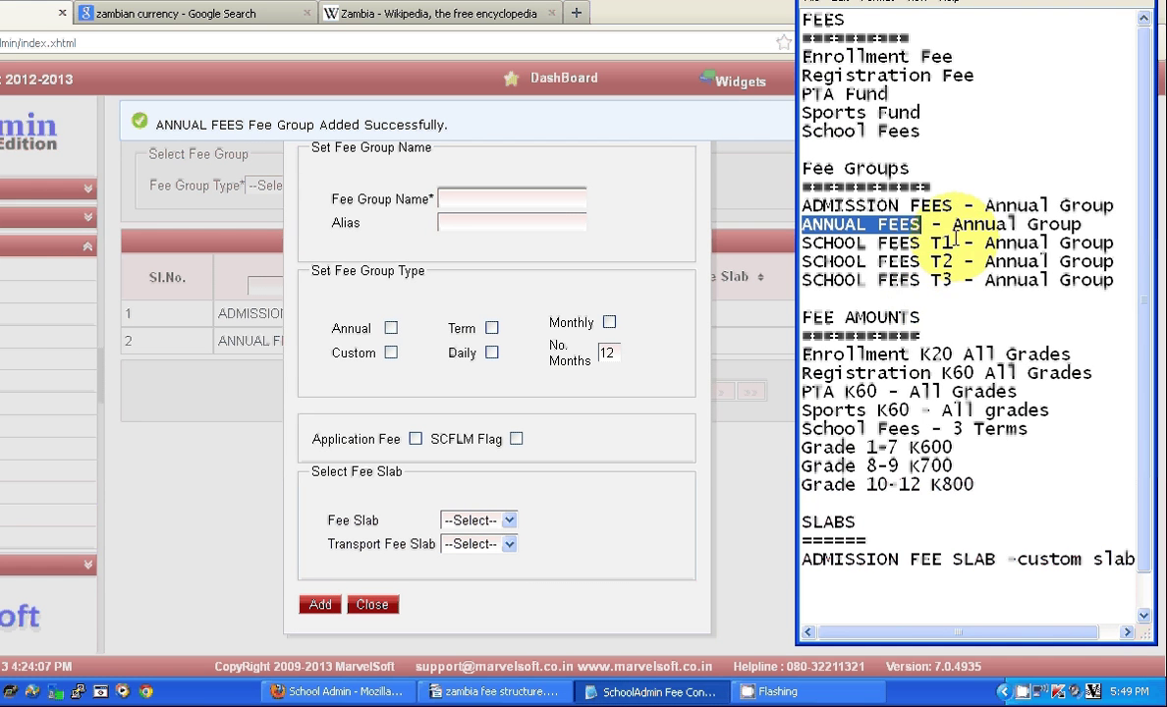
pyautogui.moveTo(955, 240); pyautogui.dragTo(737, 269)
pyautogui.hotkey('ctrl', 'c')
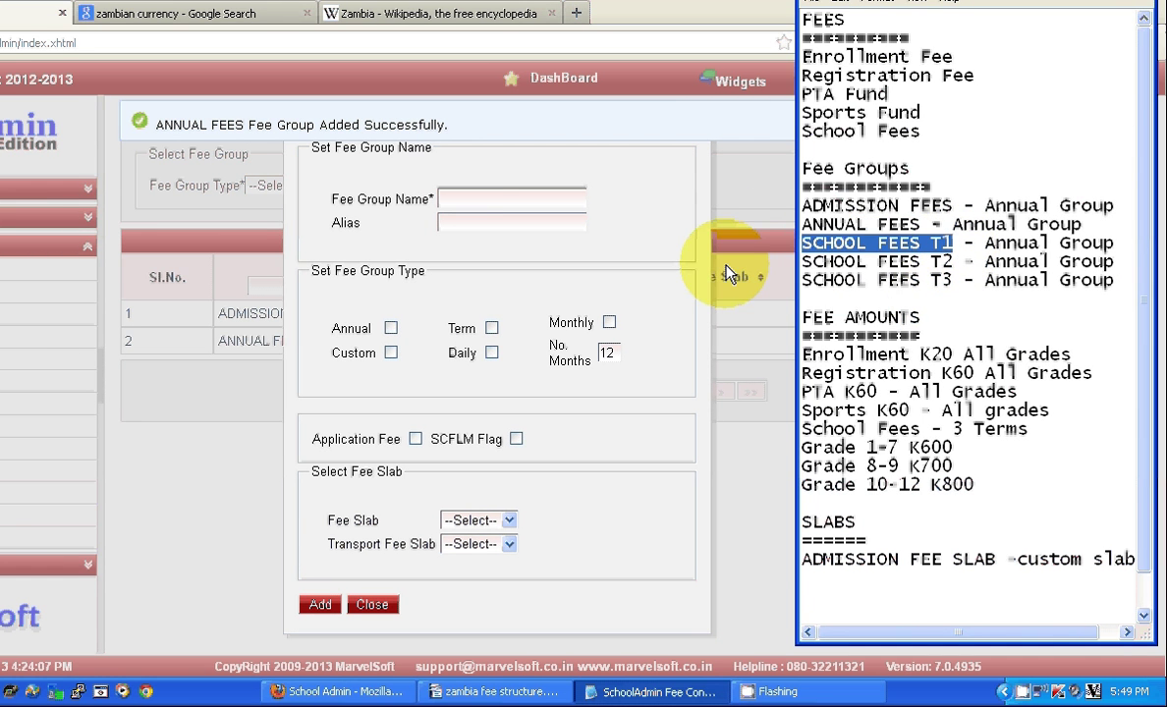
pyautogui.click(463, 198)
pyautogui.hotkey('ctrl', 'v')
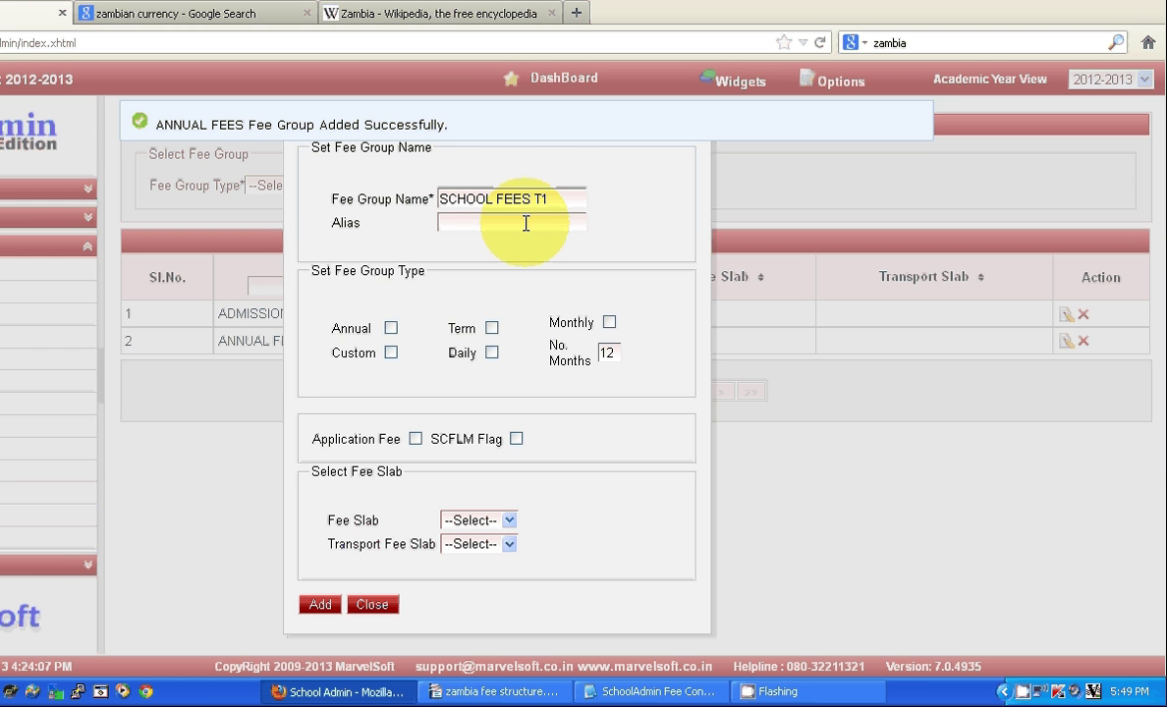
pyautogui.click(390, 329)
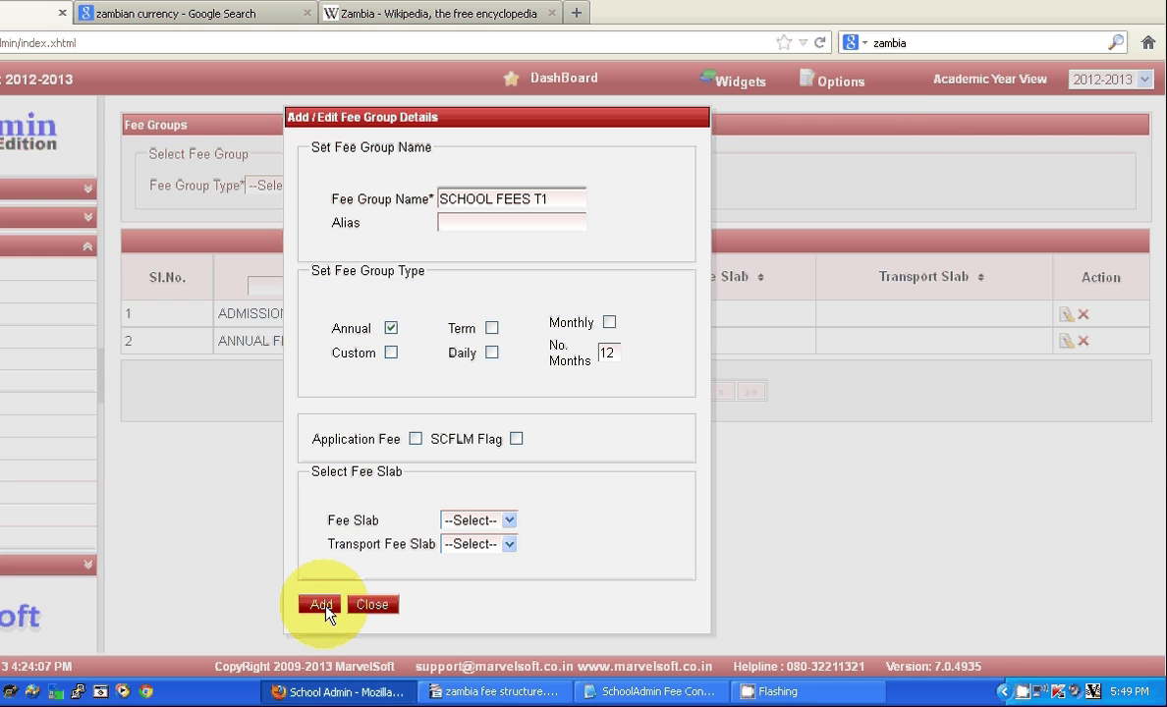
pyautogui.click(325, 607)
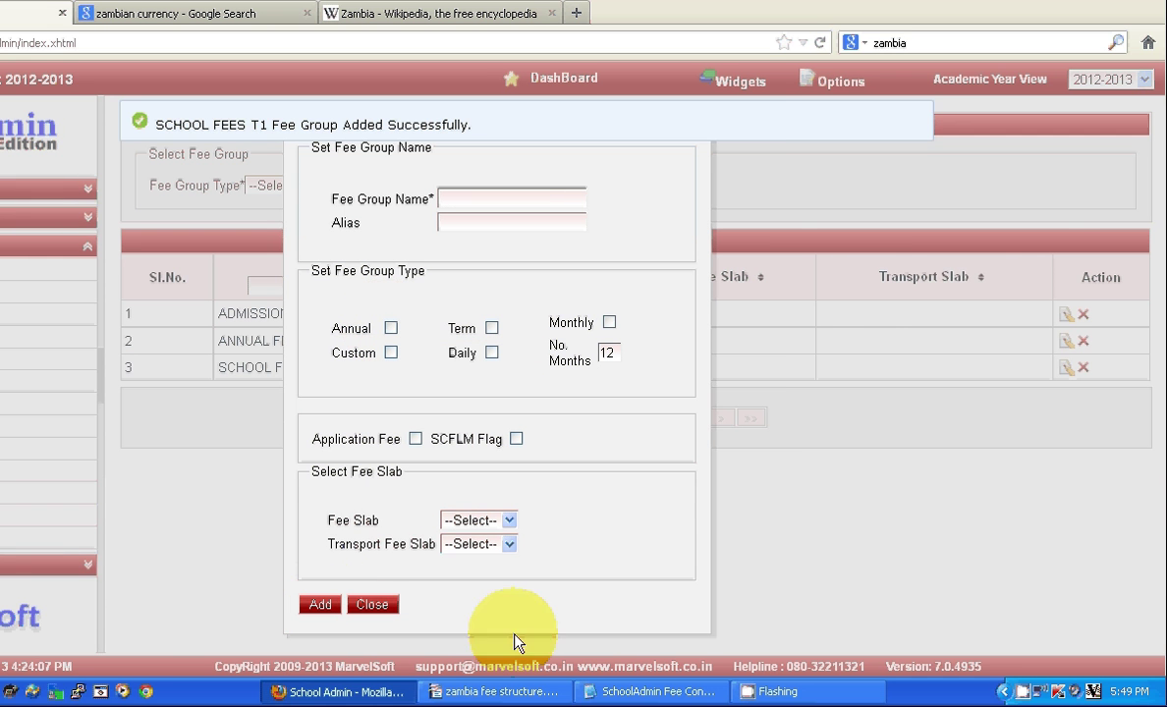
# Add a fee group named SCHOOL FEES T2, copied from the Notepad notes, with the type Annual.
pyautogui.click(605, 693)
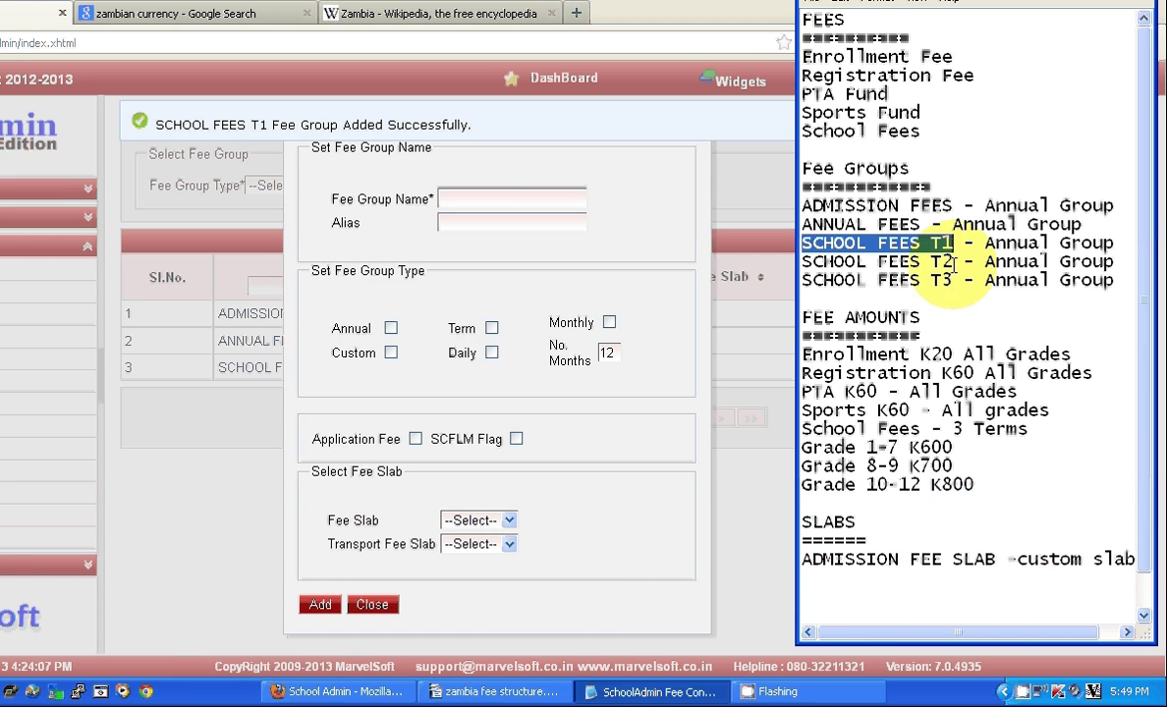
pyautogui.moveTo(952, 262); pyautogui.dragTo(798, 261)
pyautogui.hotkey('ctrl', 'c')
pyautogui.click(503, 198)
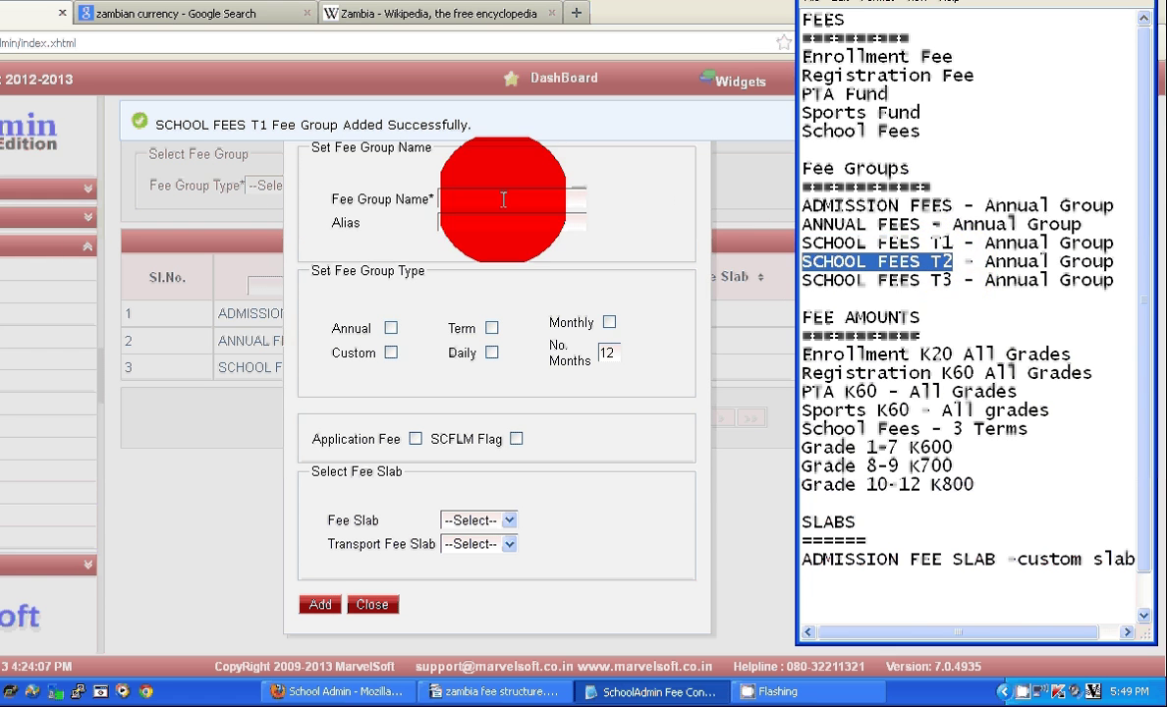
pyautogui.hotkey('ctrl', 'v')
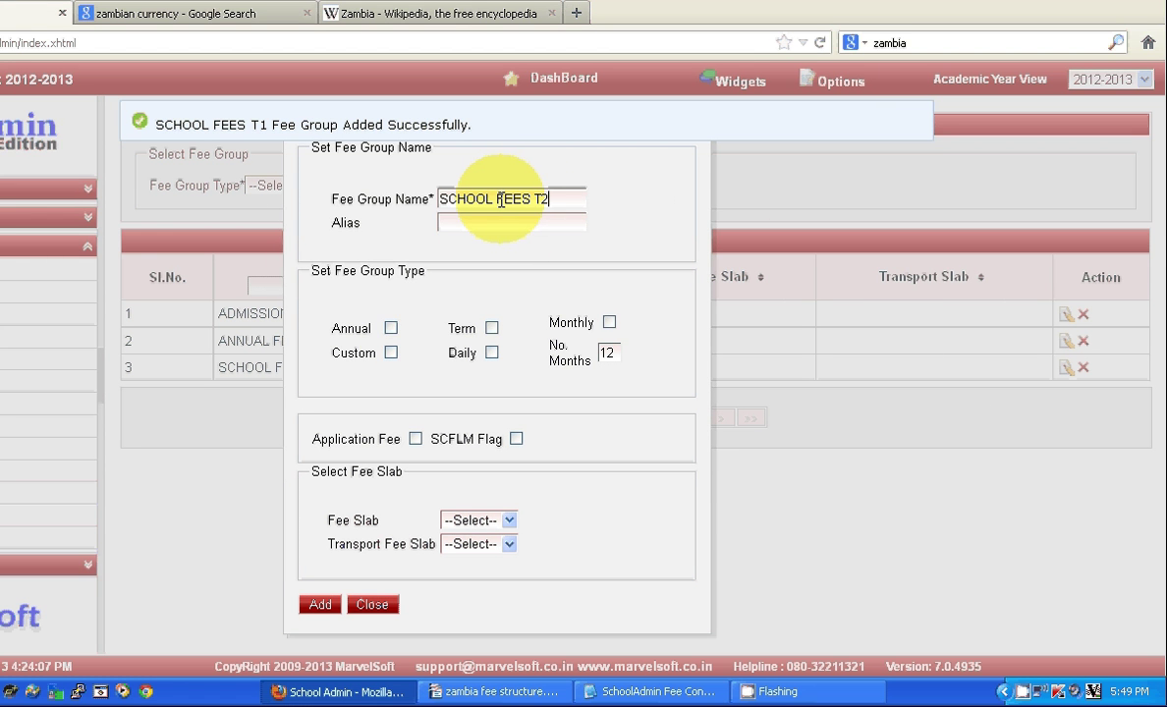
pyautogui.click(391, 328)
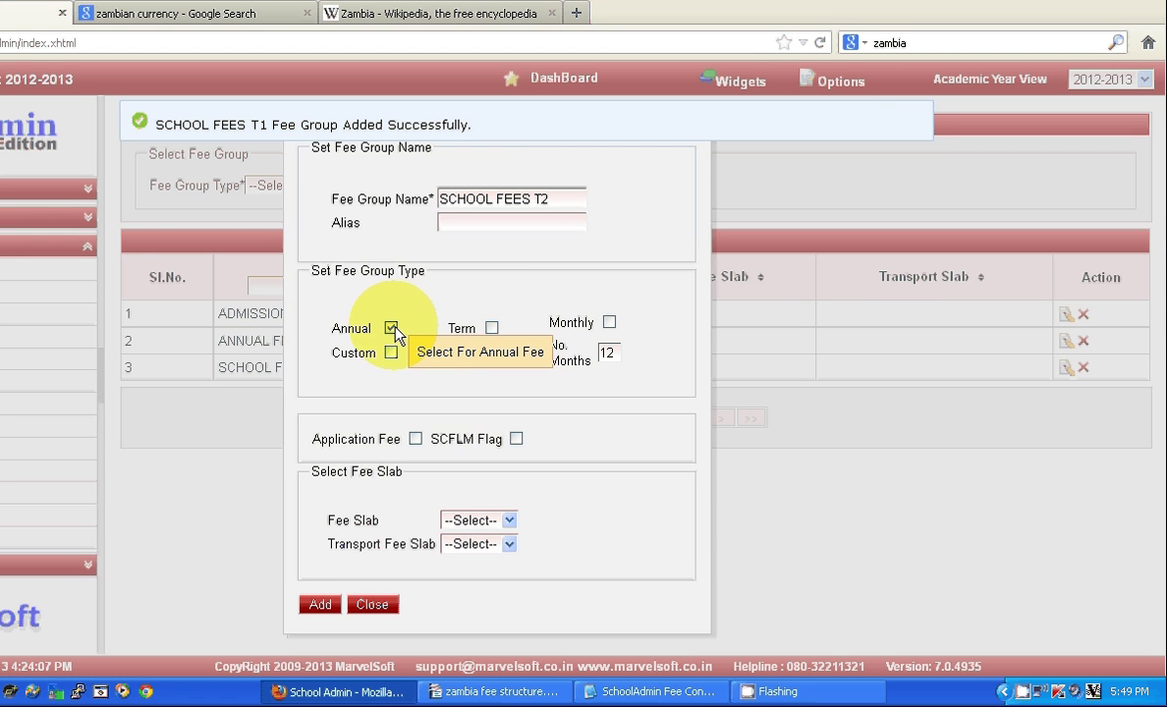
pyautogui.click(323, 605)
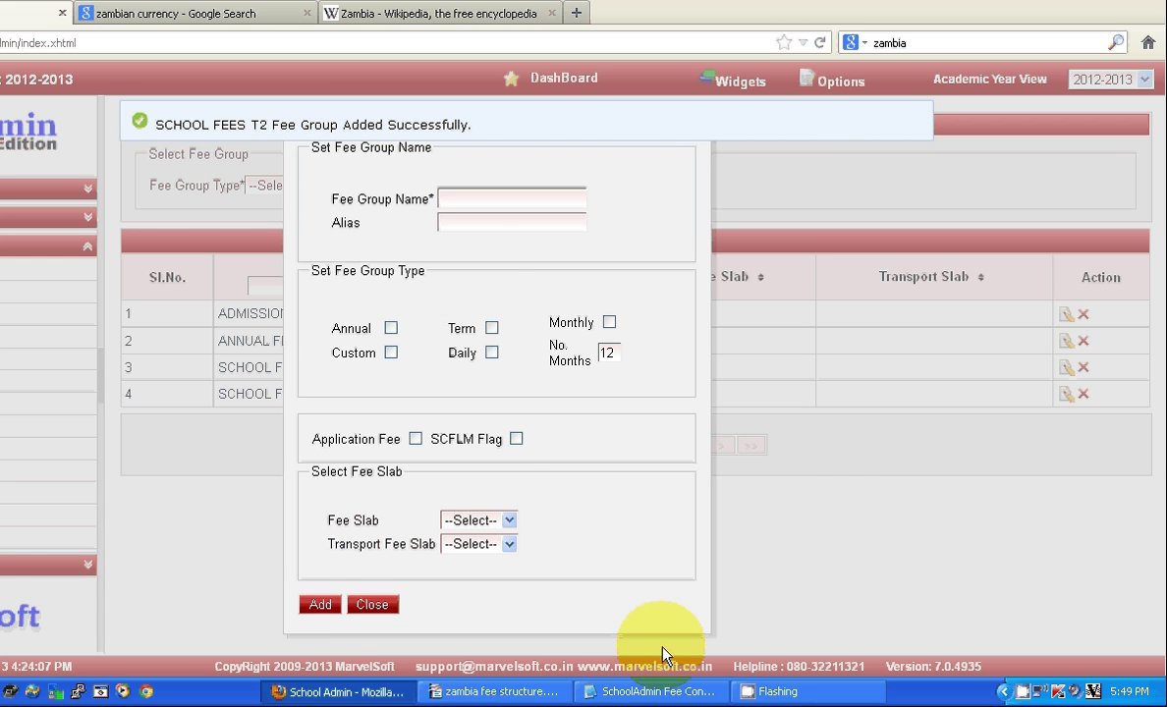
# Add a fee group named SCHOOL FEES T3, copied from the Notepad notes, with the type Annual.
pyautogui.click(655, 692)
pyautogui.moveTo(953, 281); pyautogui.dragTo(798, 282)
pyautogui.hotkey('ctrl', 'c')
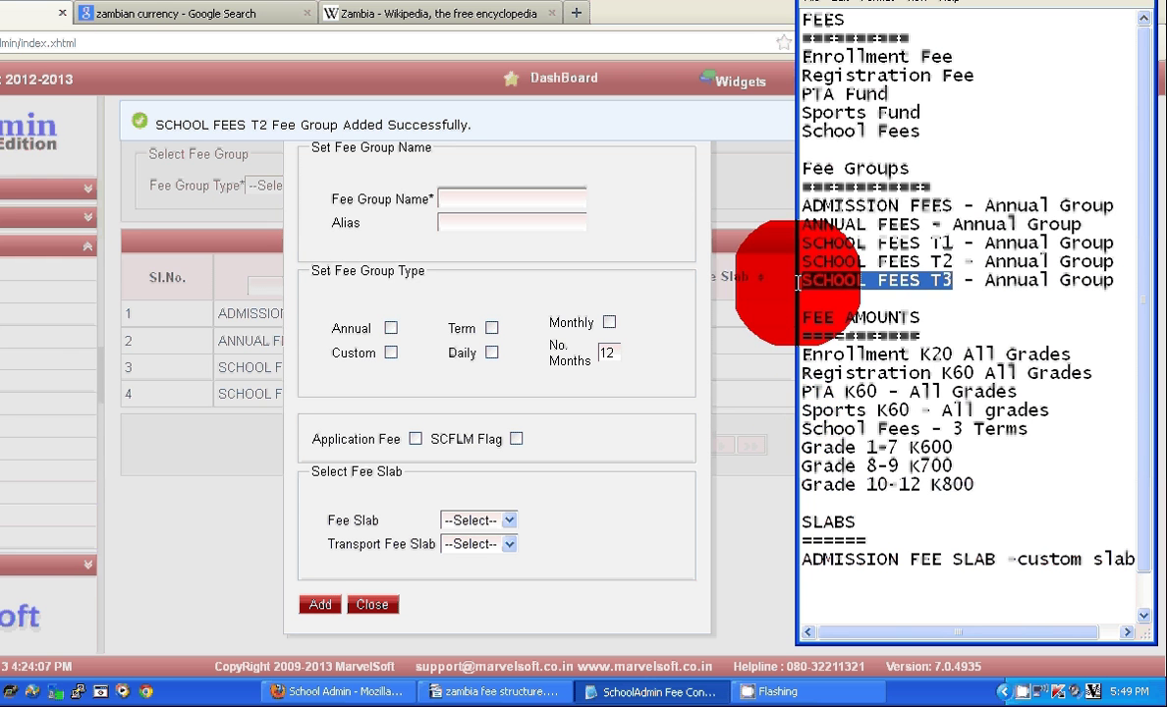
pyautogui.click(540, 211)
pyautogui.hotkey('ctrl', 'v')
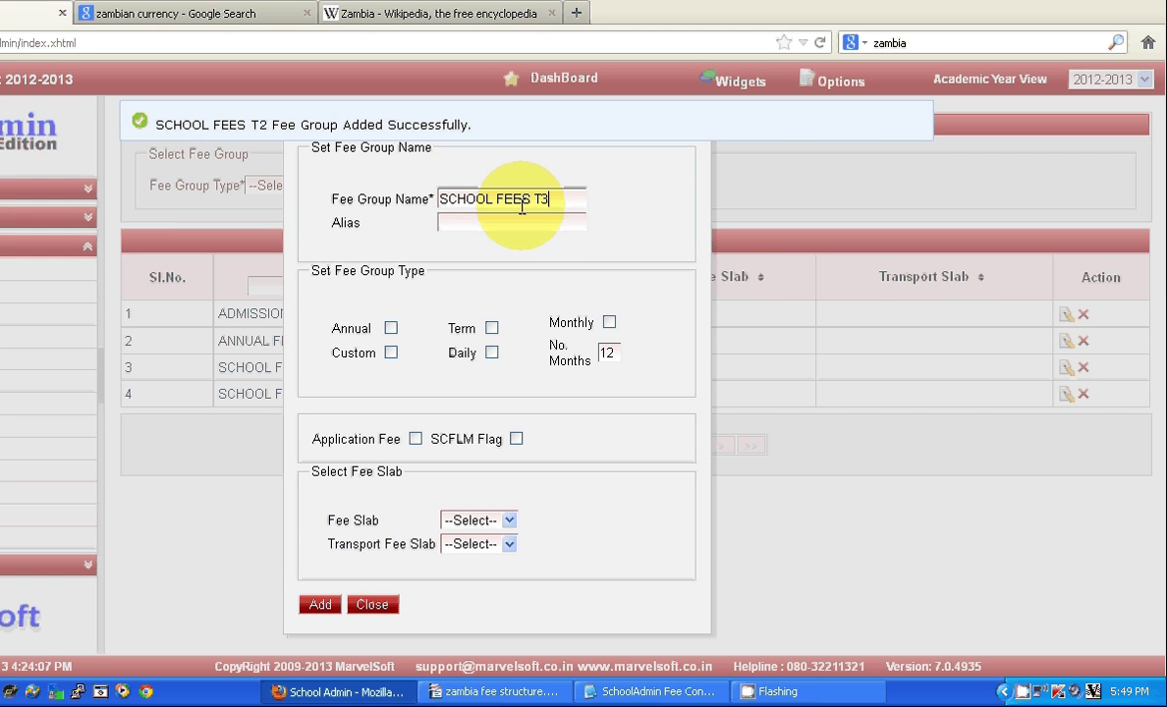
pyautogui.click(391, 328)
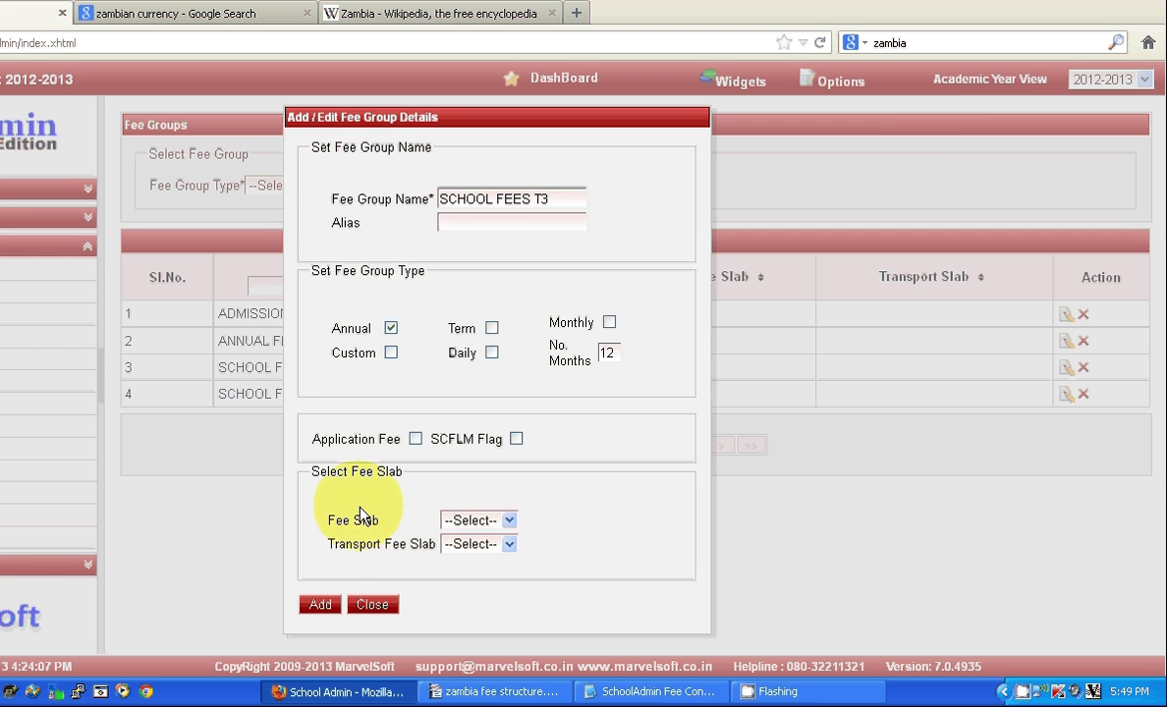
pyautogui.click(317, 604)
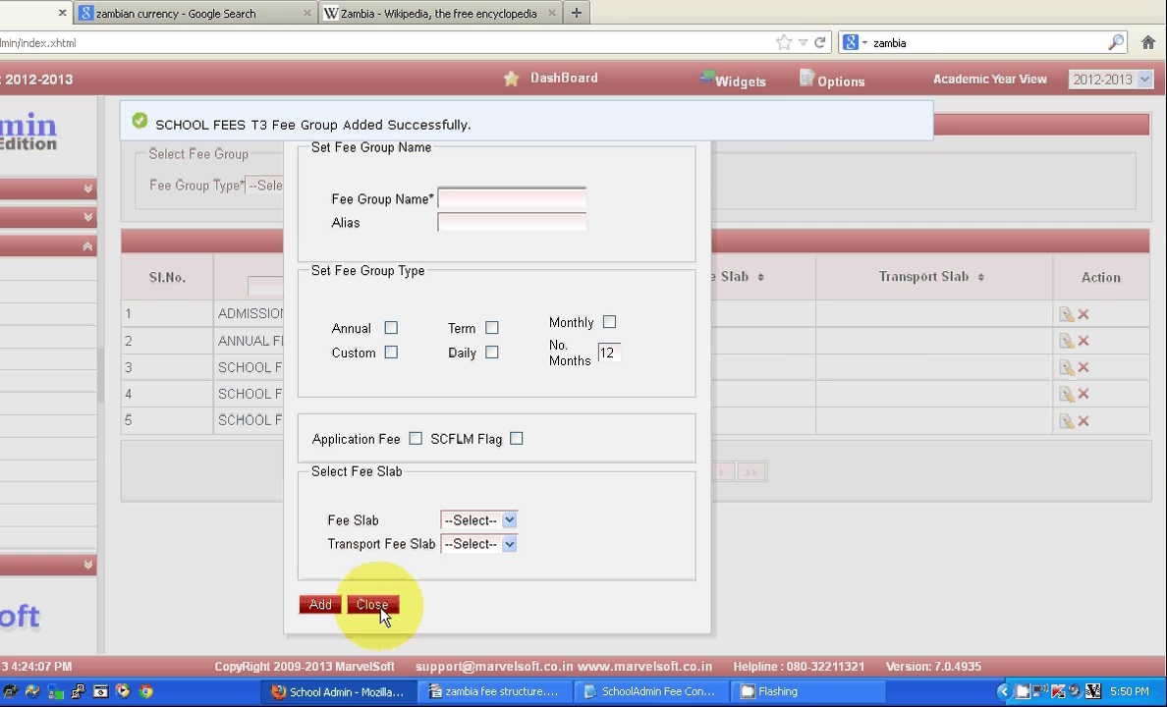
# Switch to the Notepad notes and copy the name ADMISSION FEE SLAB from the SLABS section.
pyautogui.click(657, 692)
pyautogui.click(657, 691)
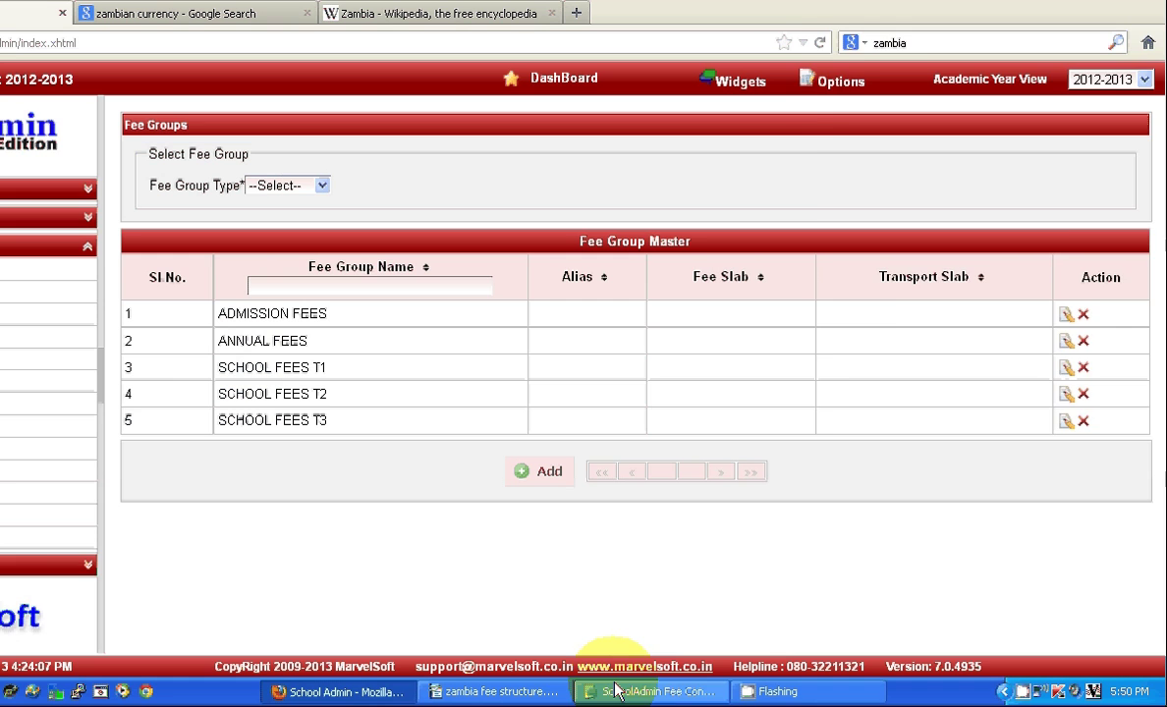
pyautogui.click(657, 692)
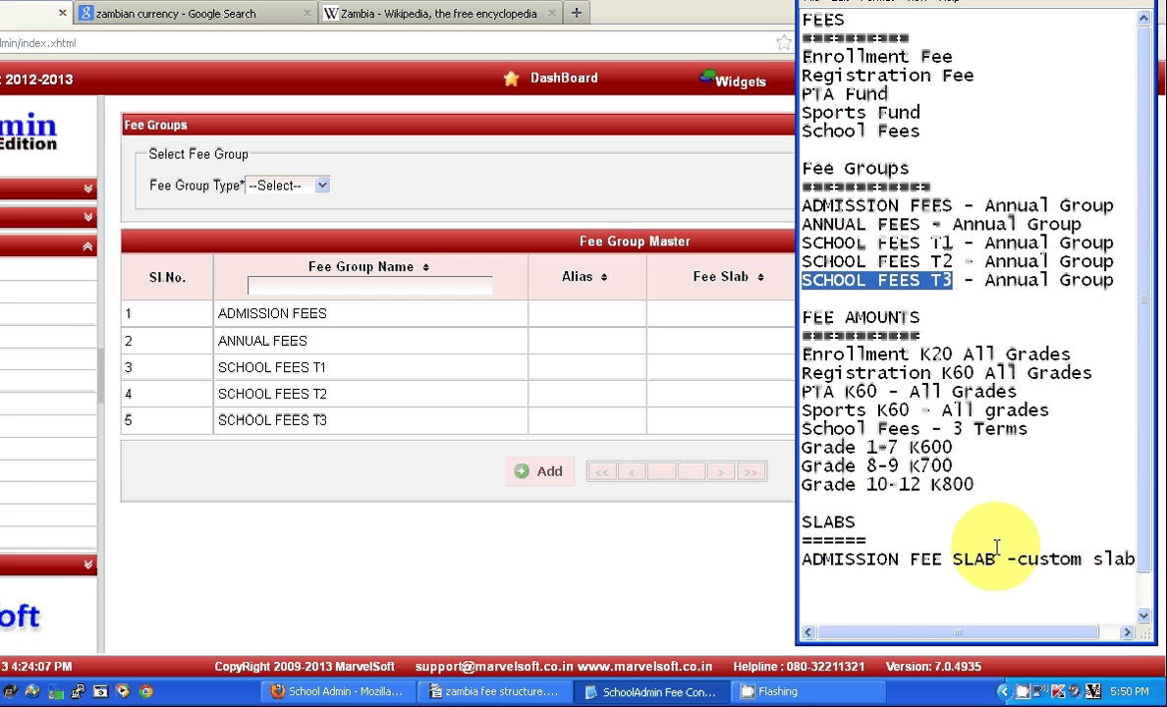
pyautogui.click(865, 317)
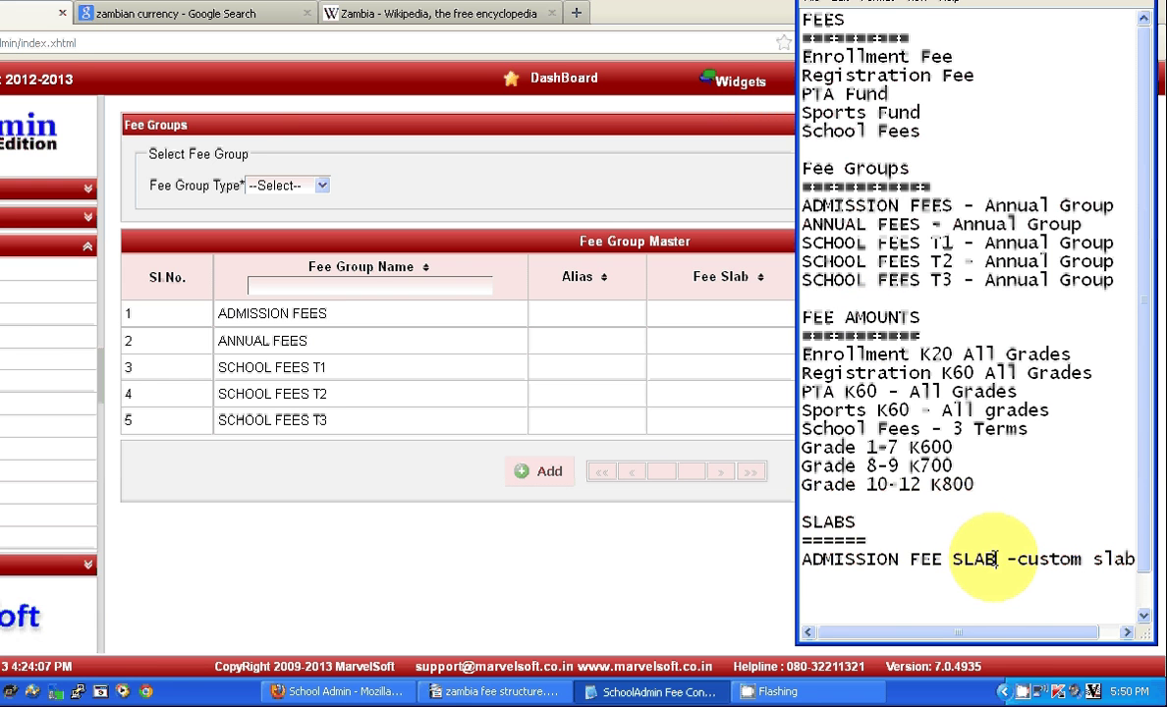
pyautogui.moveTo(996, 559); pyautogui.dragTo(803, 564)
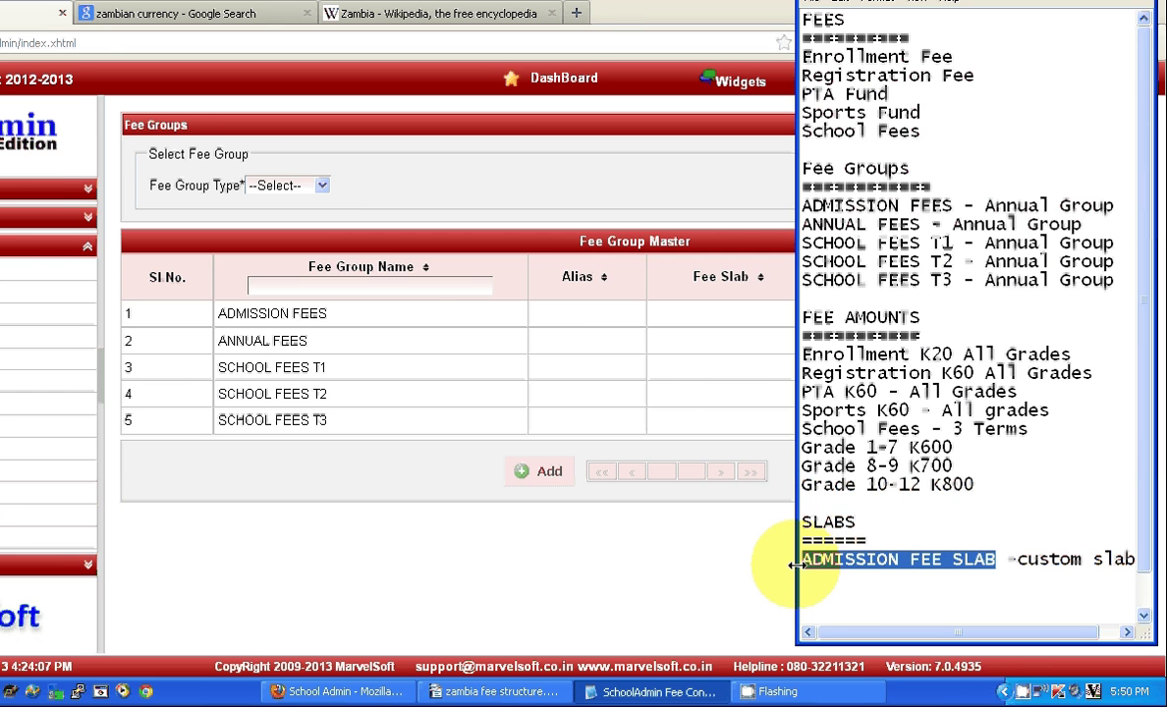
# Add a KV Config entry in SchoolAdmin for CUSTOM_FEE_SLAB_A with key 1 and value ADMISSION FEE SLAB.
pyautogui.click(26, 542)
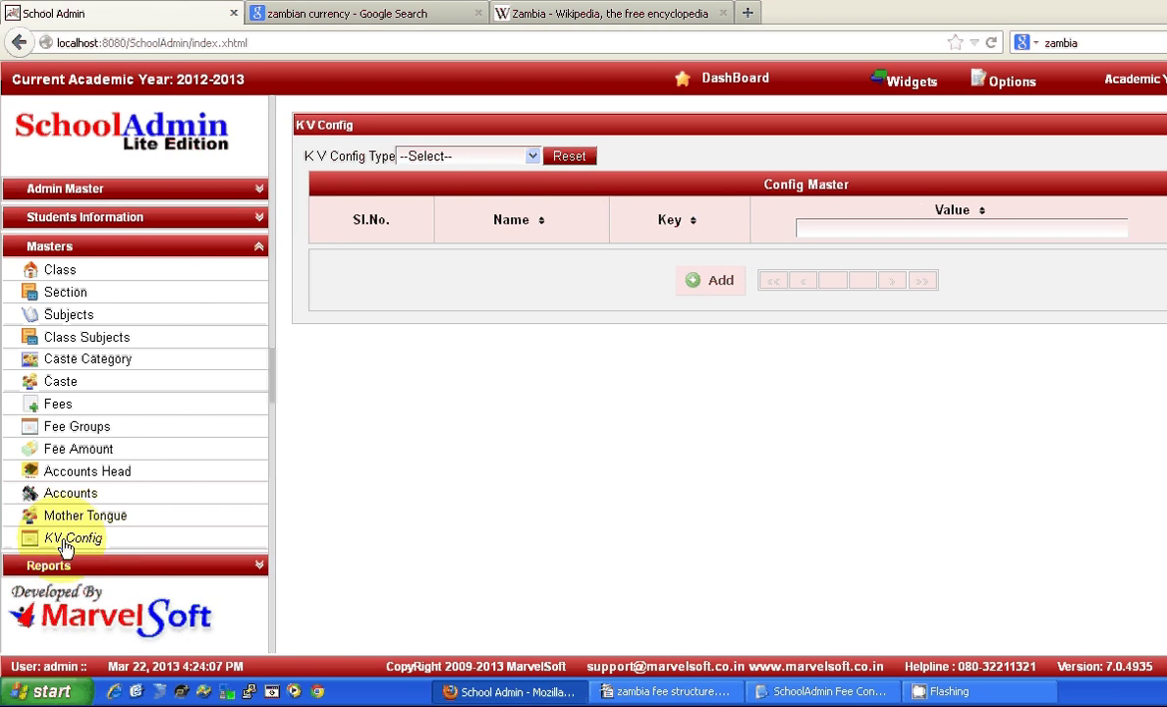
pyautogui.click(713, 282)
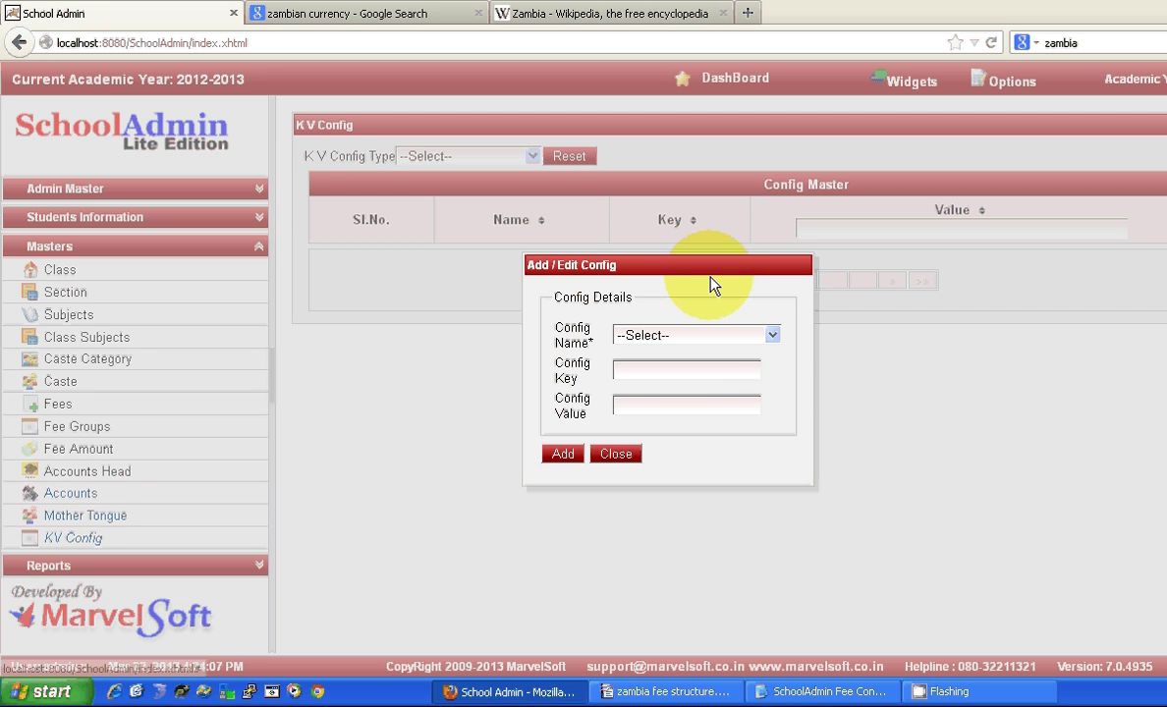
pyautogui.click(688, 339)
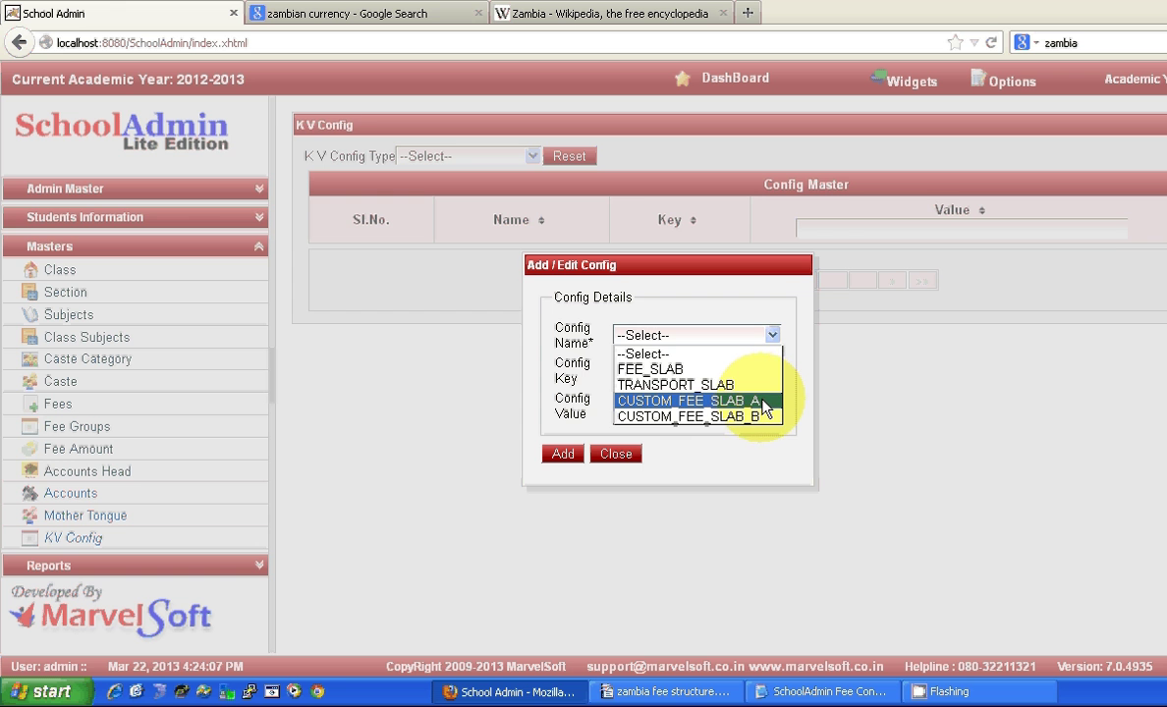
pyautogui.click(763, 403)
pyautogui.click(665, 372)
pyautogui.write('1')
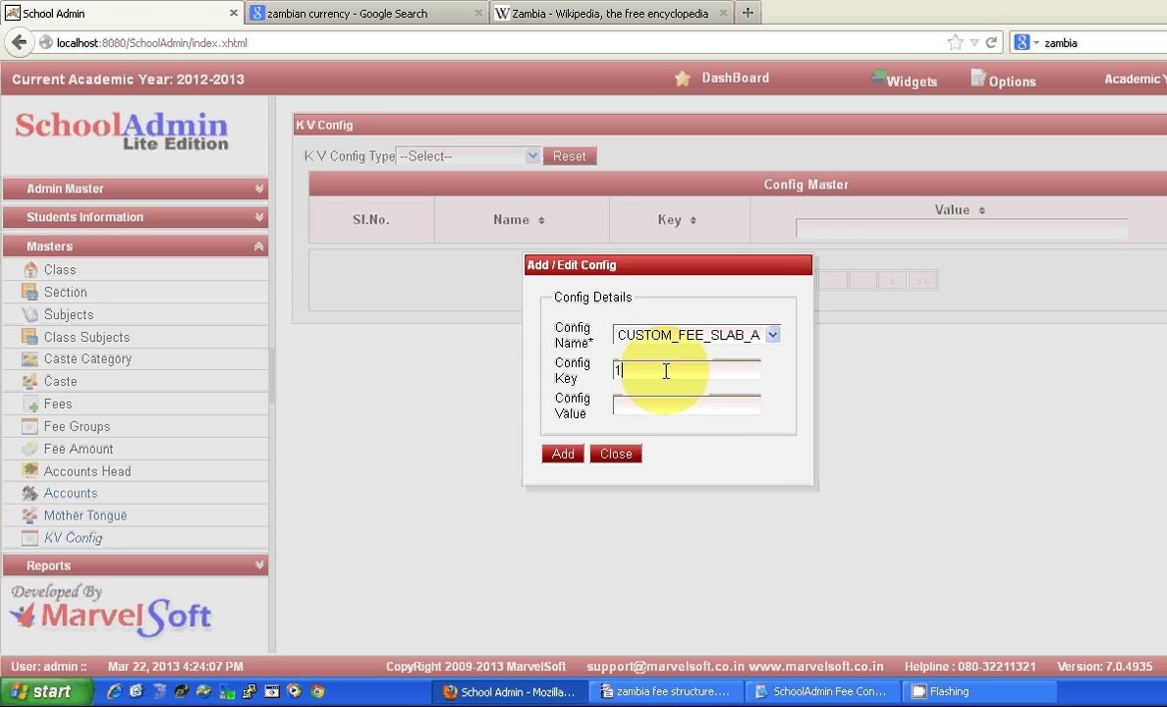
pyautogui.click(669, 403)
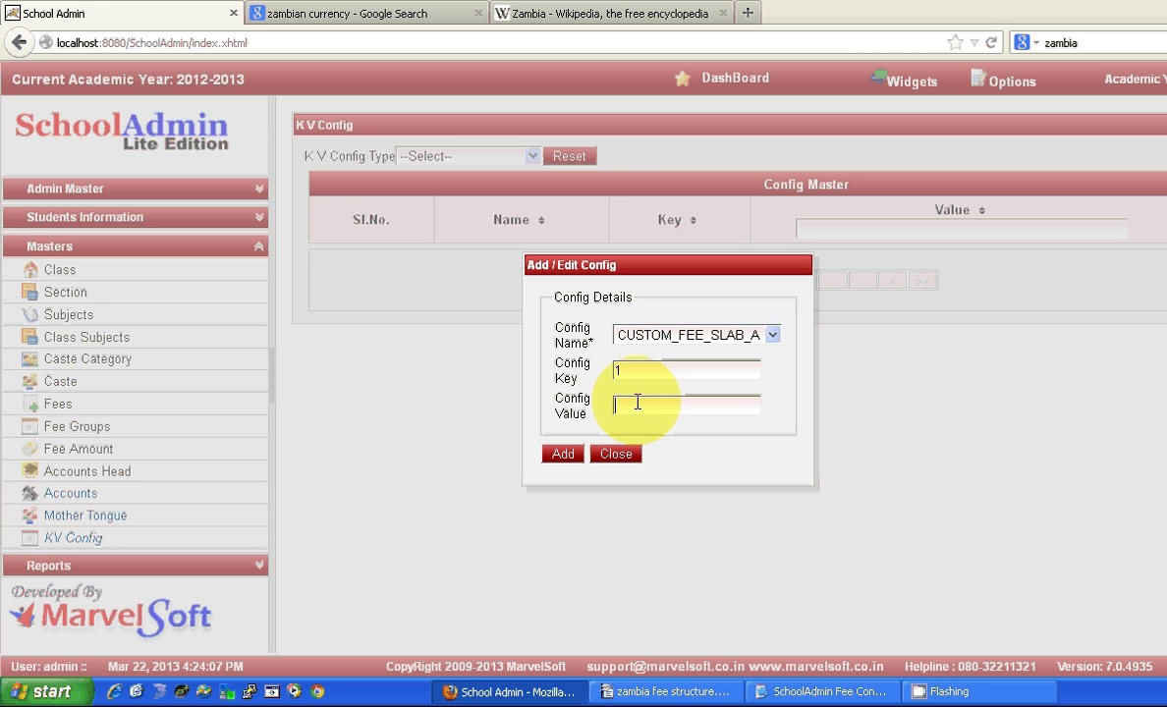
pyautogui.write('ADMISSION FEE SLAB')
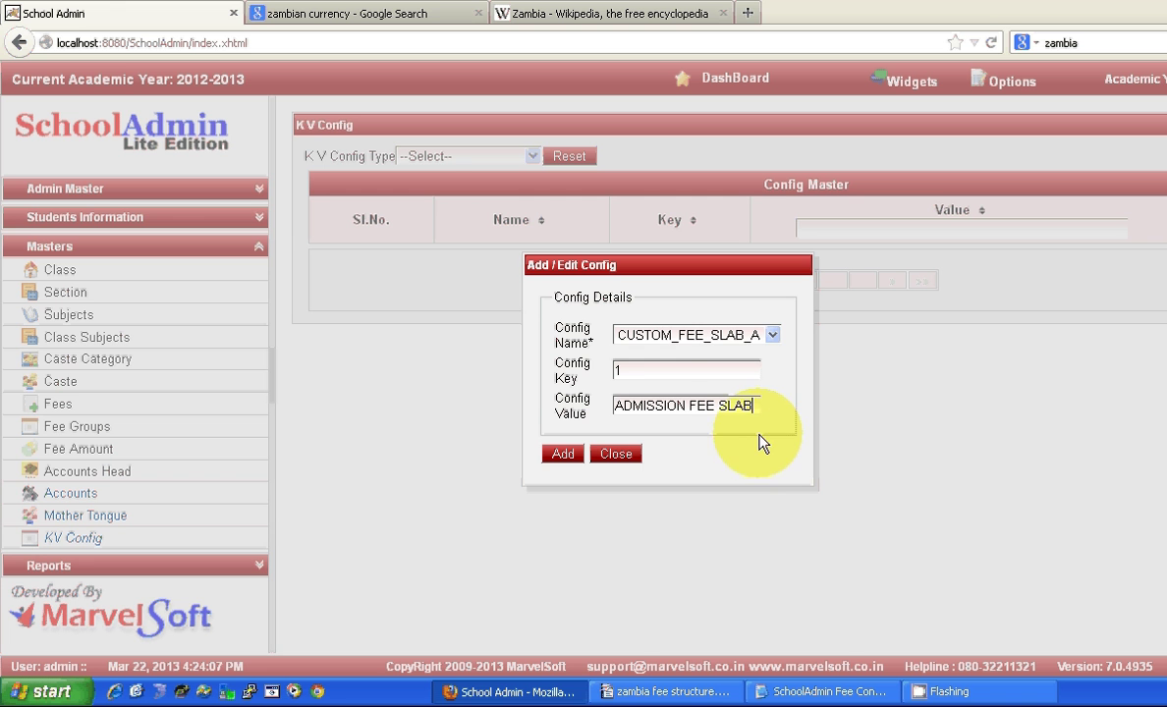
pyautogui.click(632, 370)
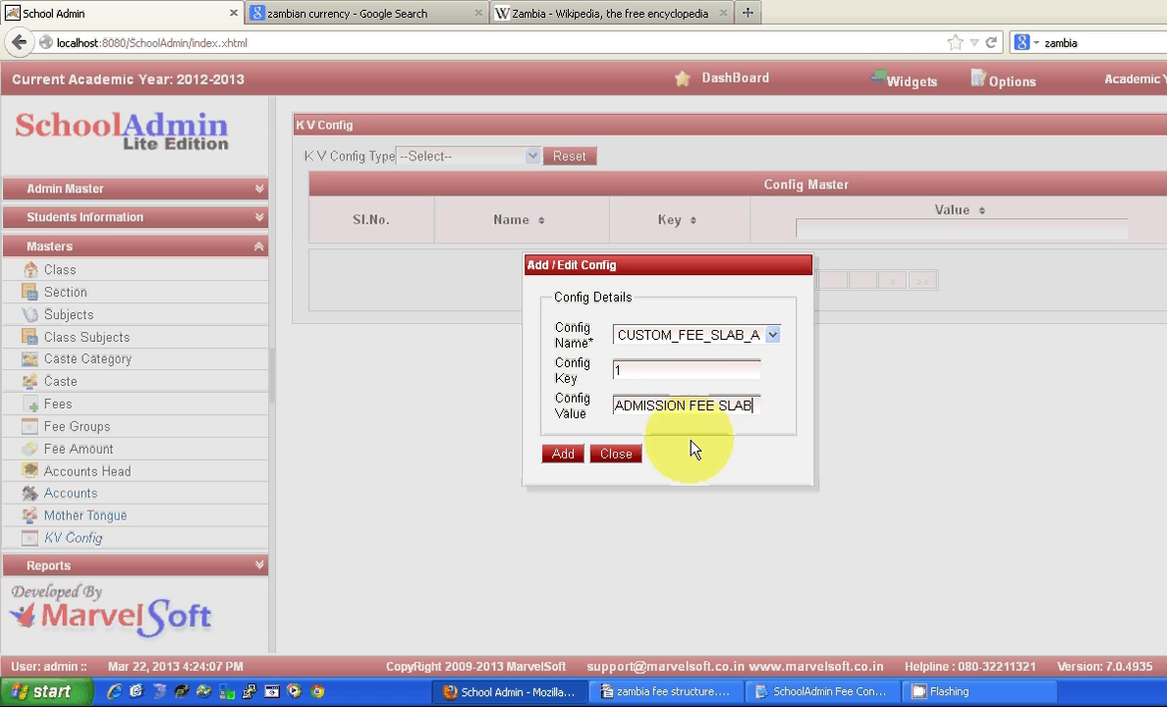
pyautogui.click(564, 455)
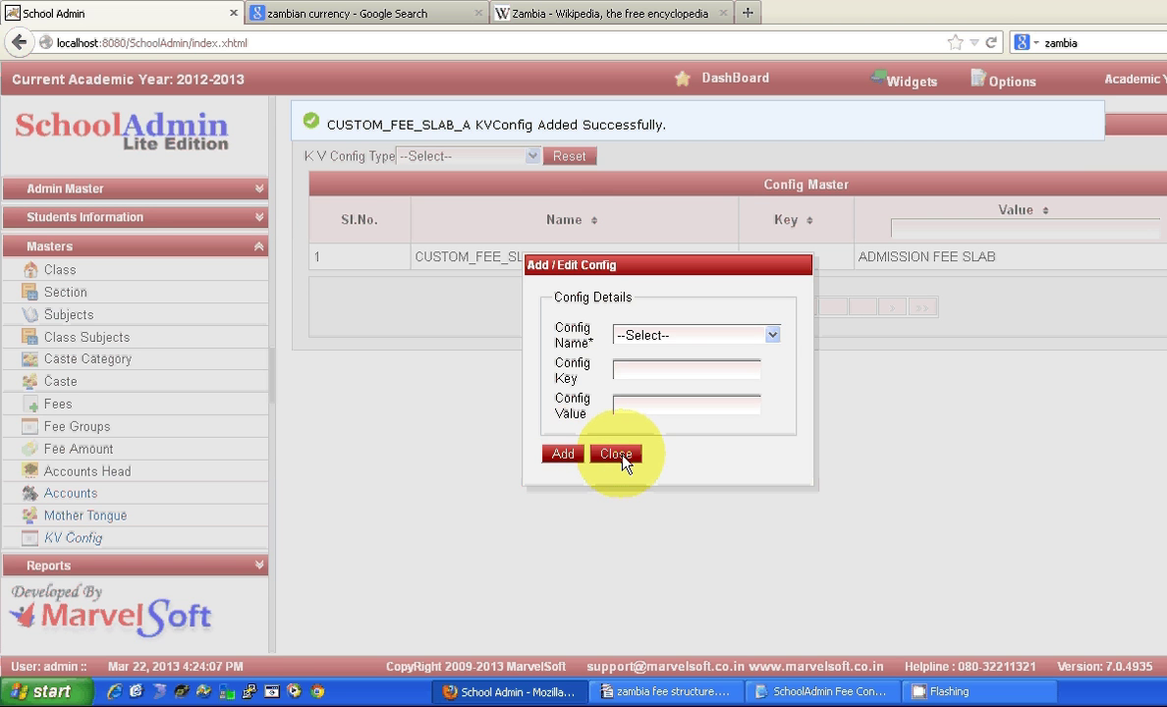
pyautogui.click(623, 462)
# In the default fee payment settings, enable showing Custom Fee Slab A, name it ADMISSION FEE SLAB, and save the update.
pyautogui.click(1007, 85)
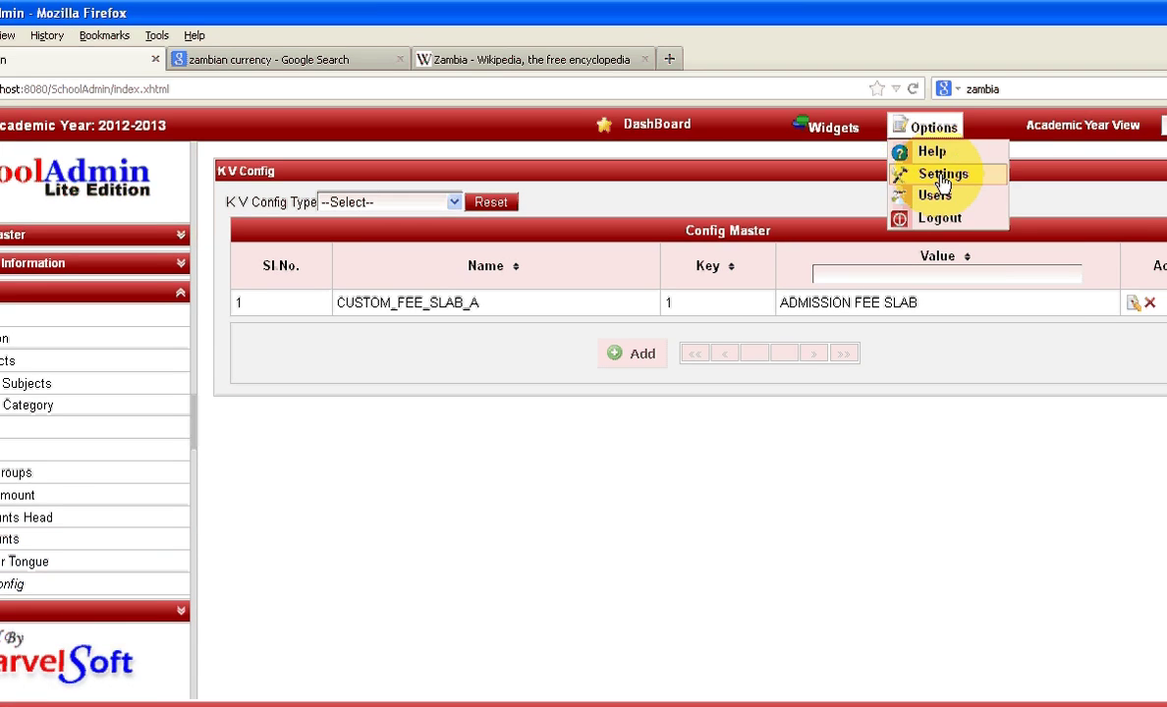
pyautogui.click(981, 167)
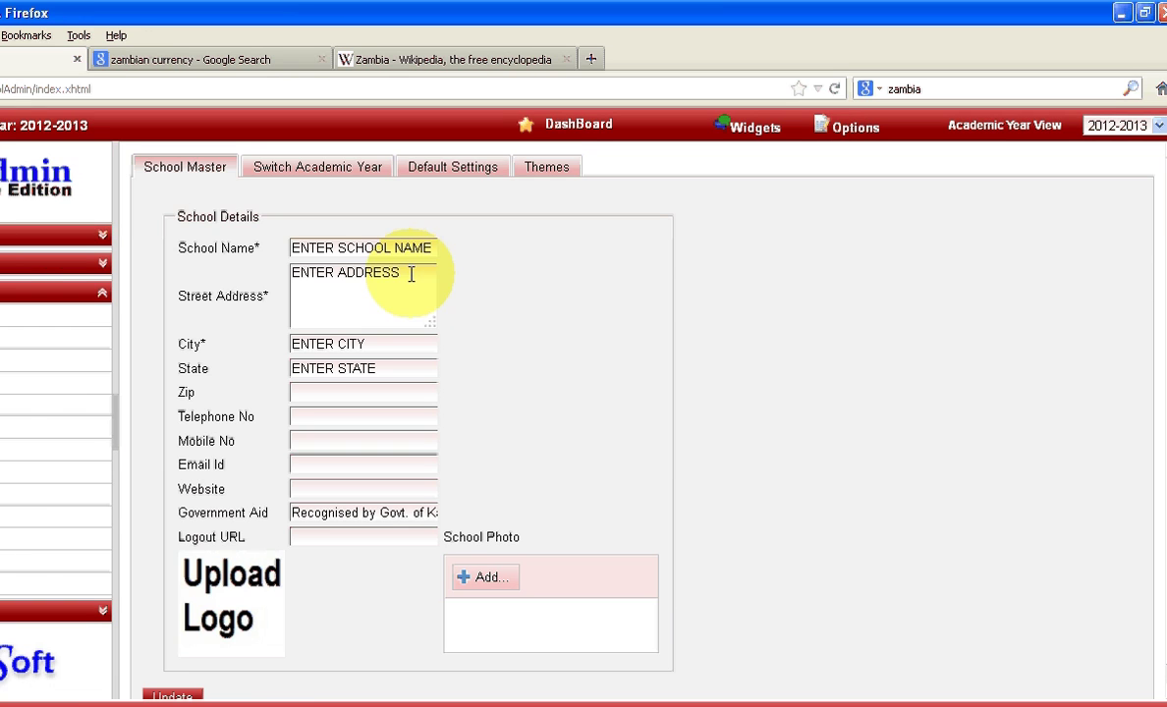
pyautogui.click(452, 173)
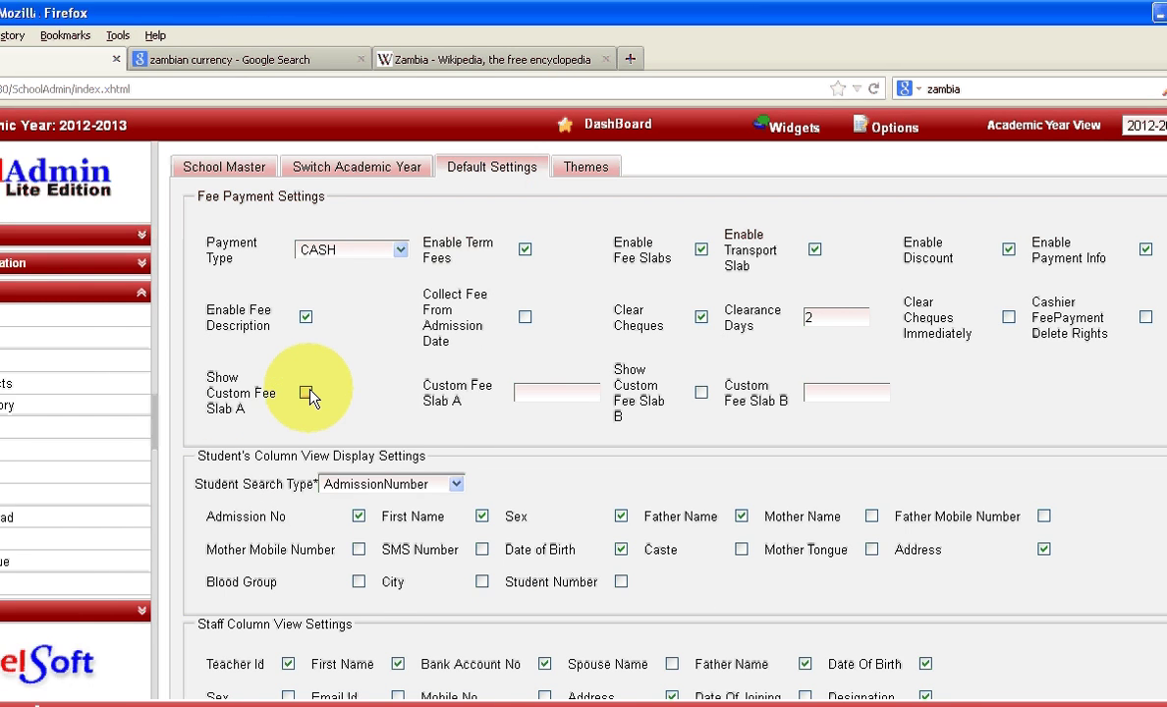
pyautogui.click(307, 393)
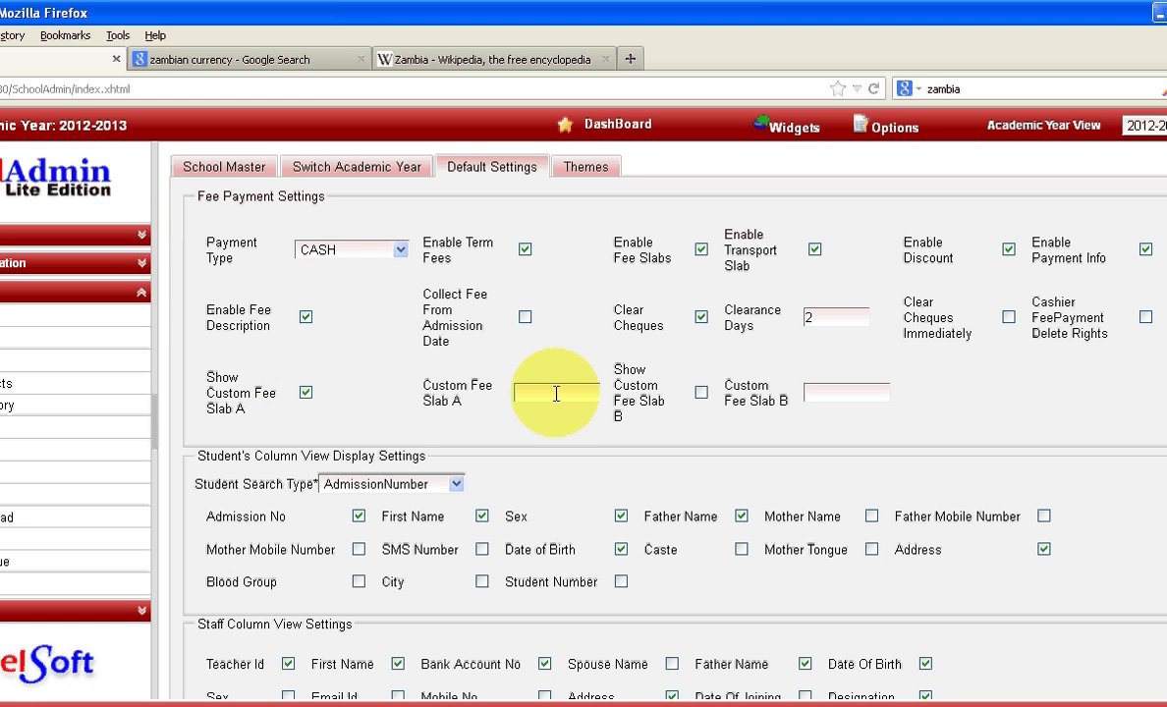
pyautogui.write('ADMISSIO')
pyautogui.write('N ')
pyautogui.write('FEE SLAB')
pyautogui.scroll(-5, 639, 638)
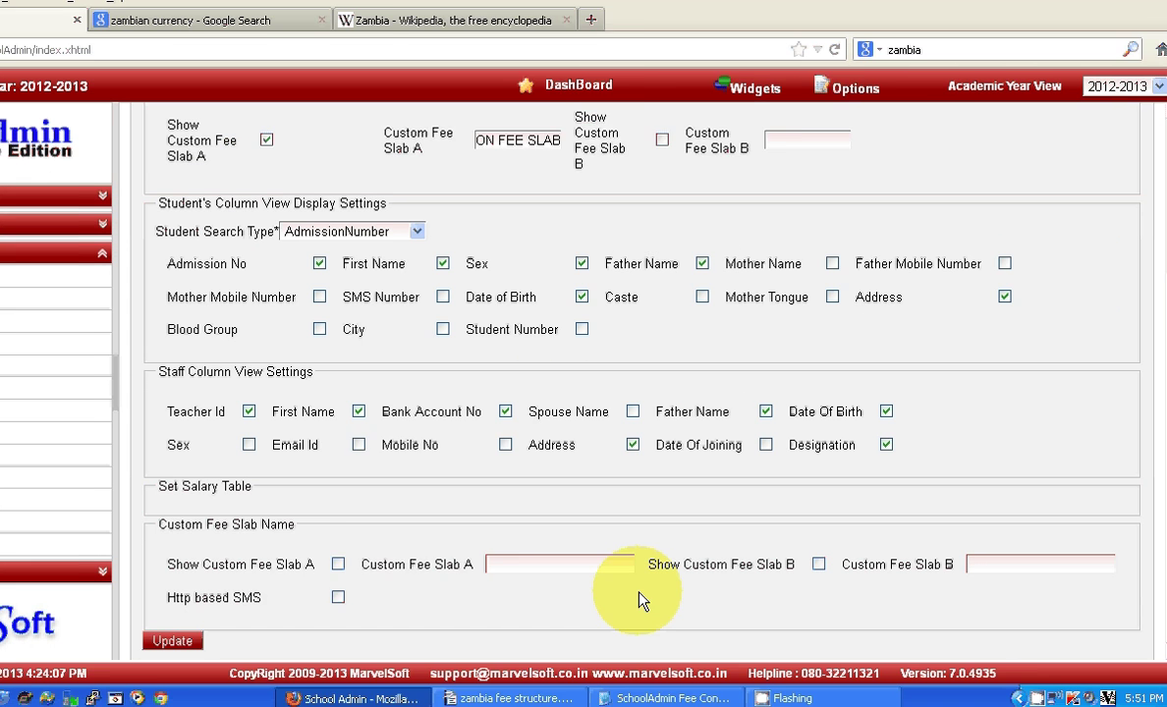
pyautogui.click(172, 680)
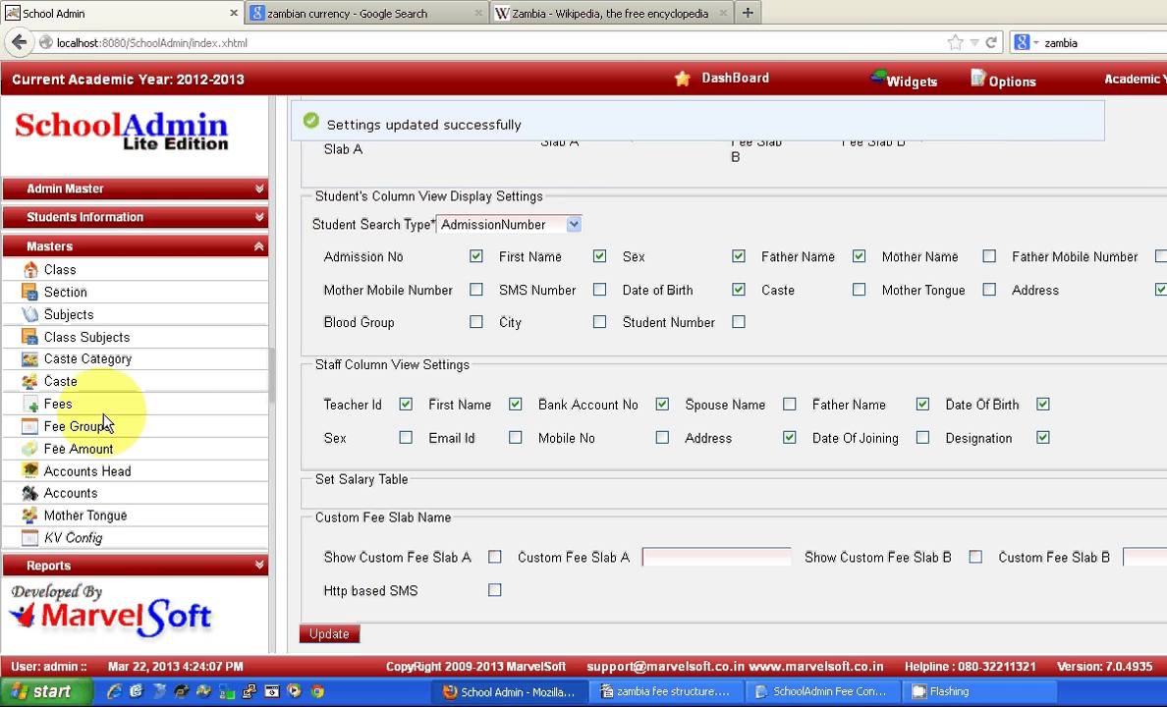
# Open the ADMISSION FEES fee group for editing.
pyautogui.click(108, 425)
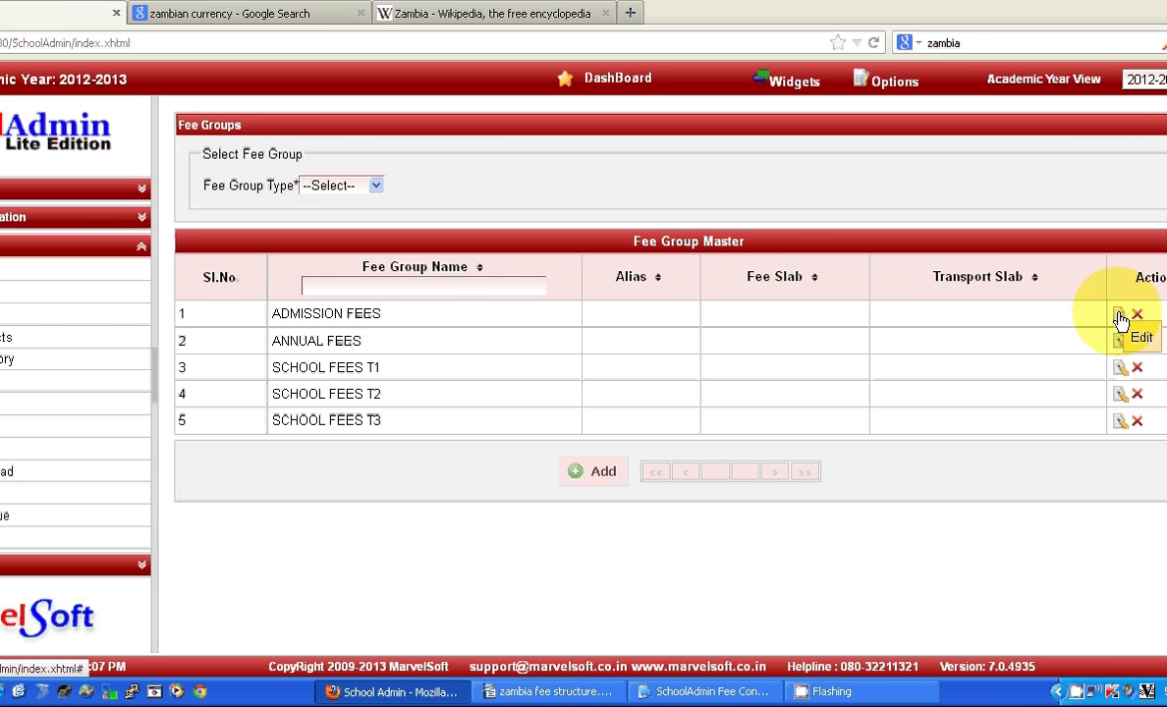
pyautogui.click(1119, 314)
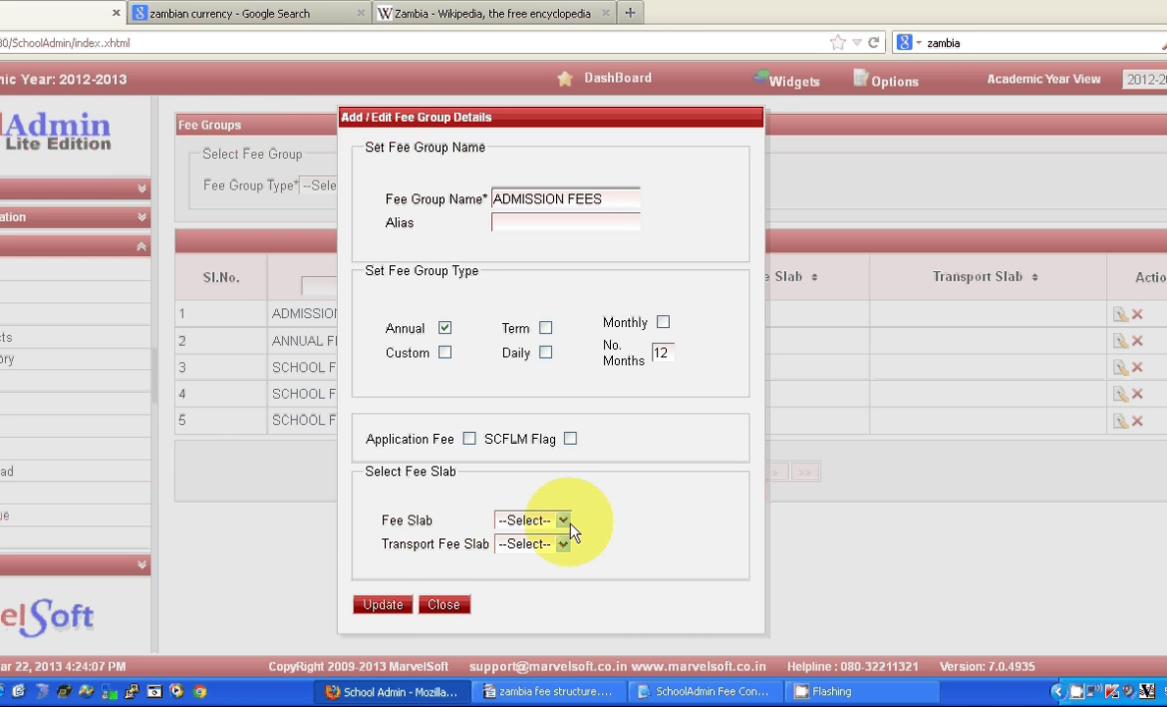